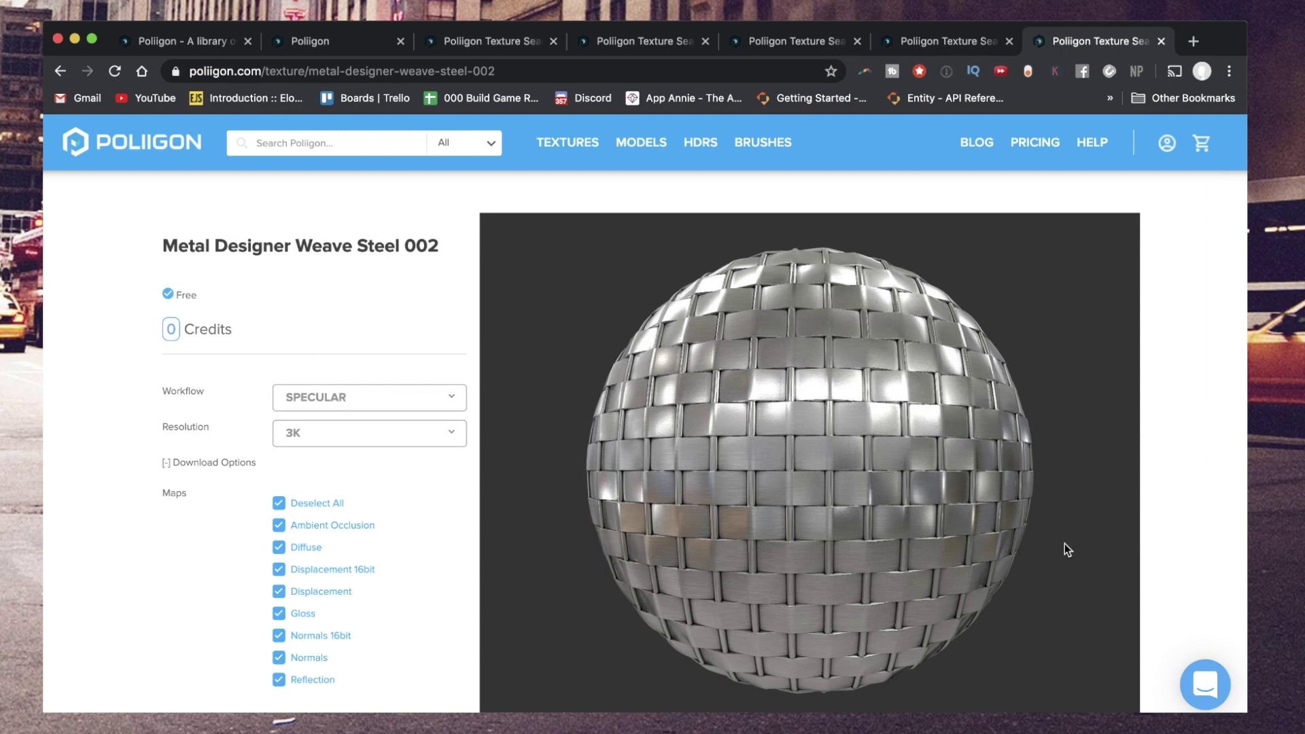
Step: Look over the Poliigon home page, its free texture listing and the texture pages already open in the browser
{"action": "left_click", "coordinate": [163, 47]}
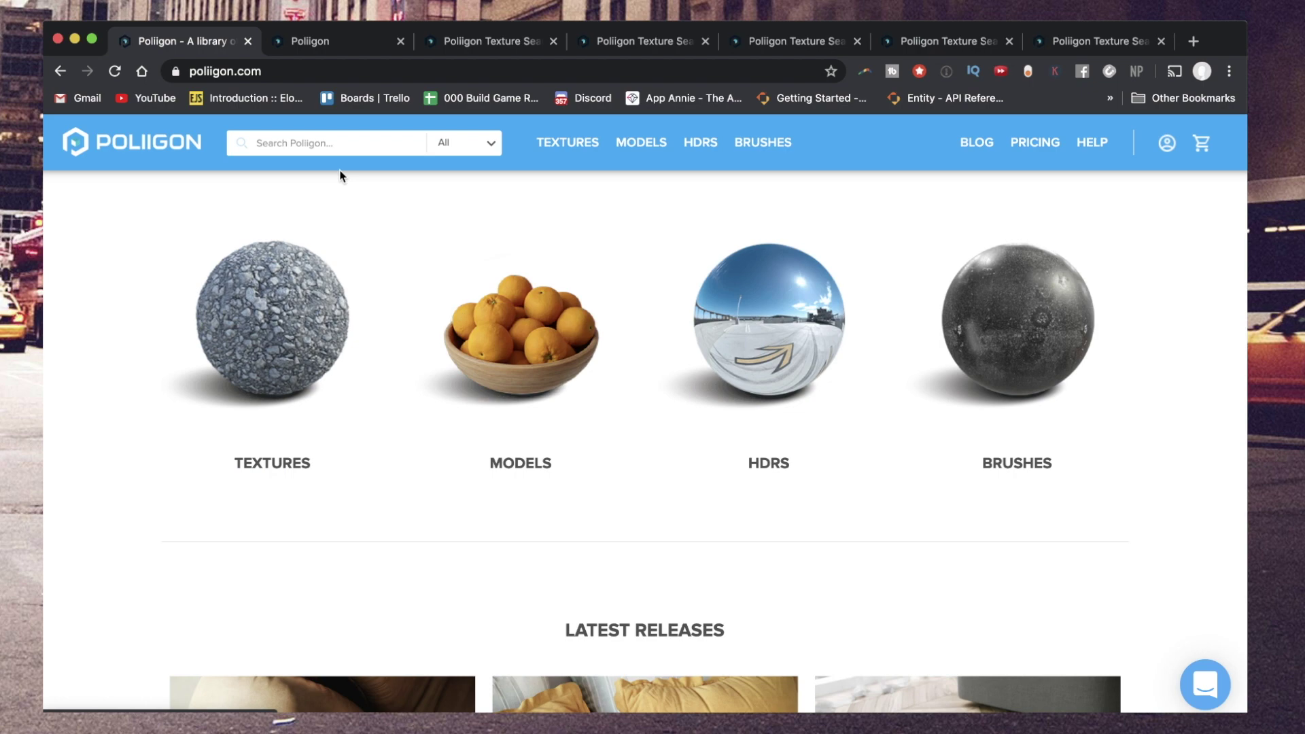
{"action": "left_click", "coordinate": [344, 35]}
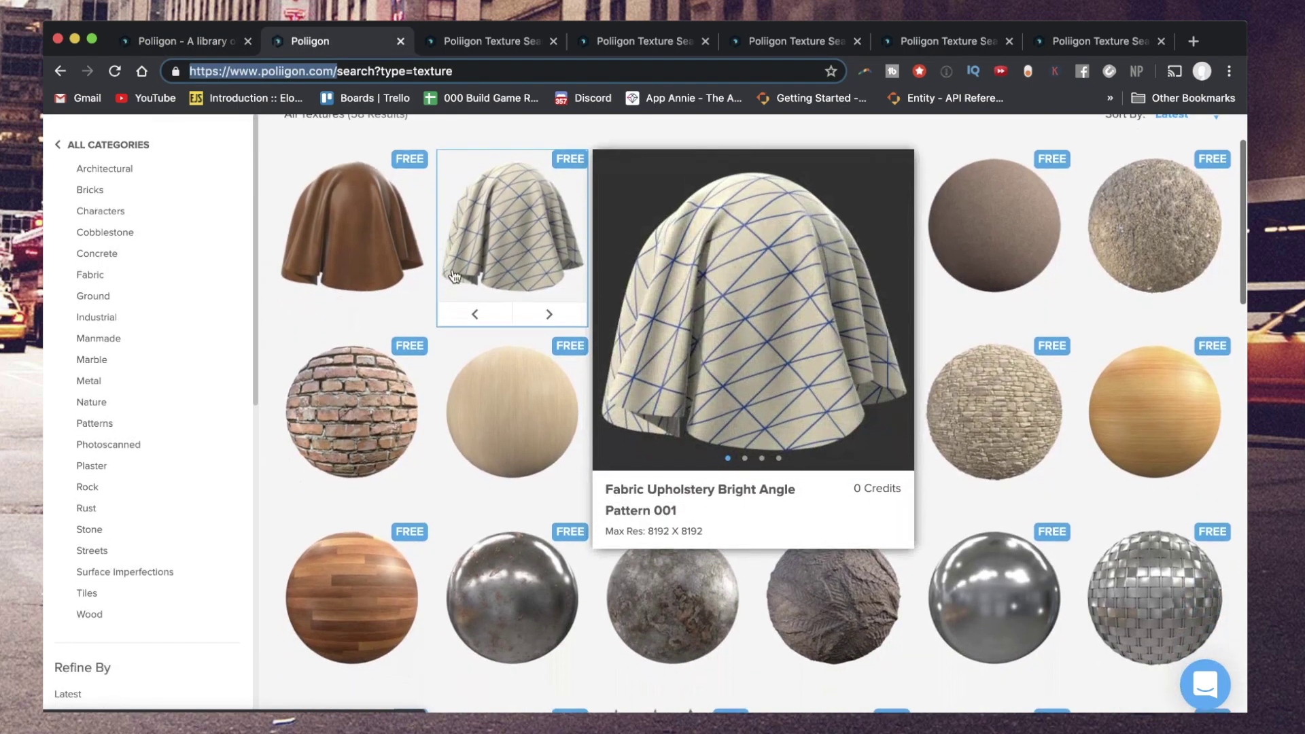
{"action": "scroll", "coordinate": [605, 292], "scroll_direction": "down", "scroll_amount": 3}
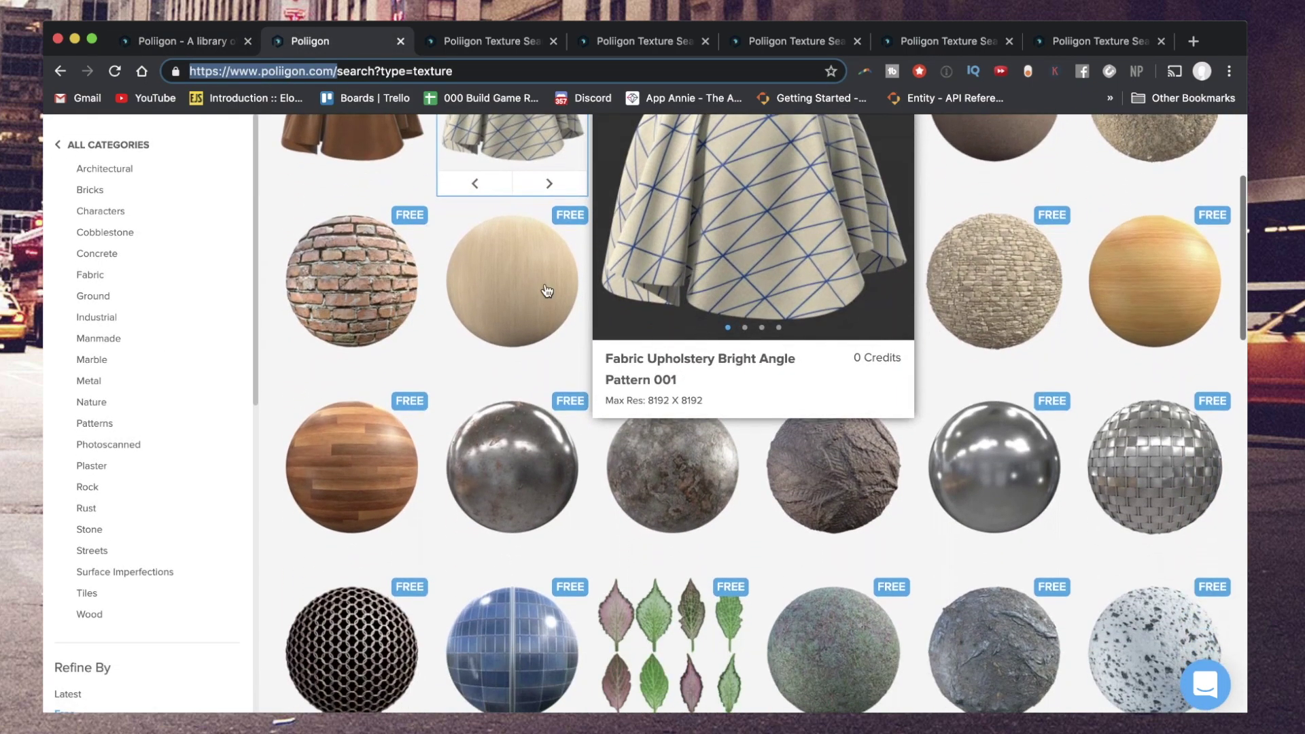
{"action": "mouse_move", "coordinate": [991, 460]}
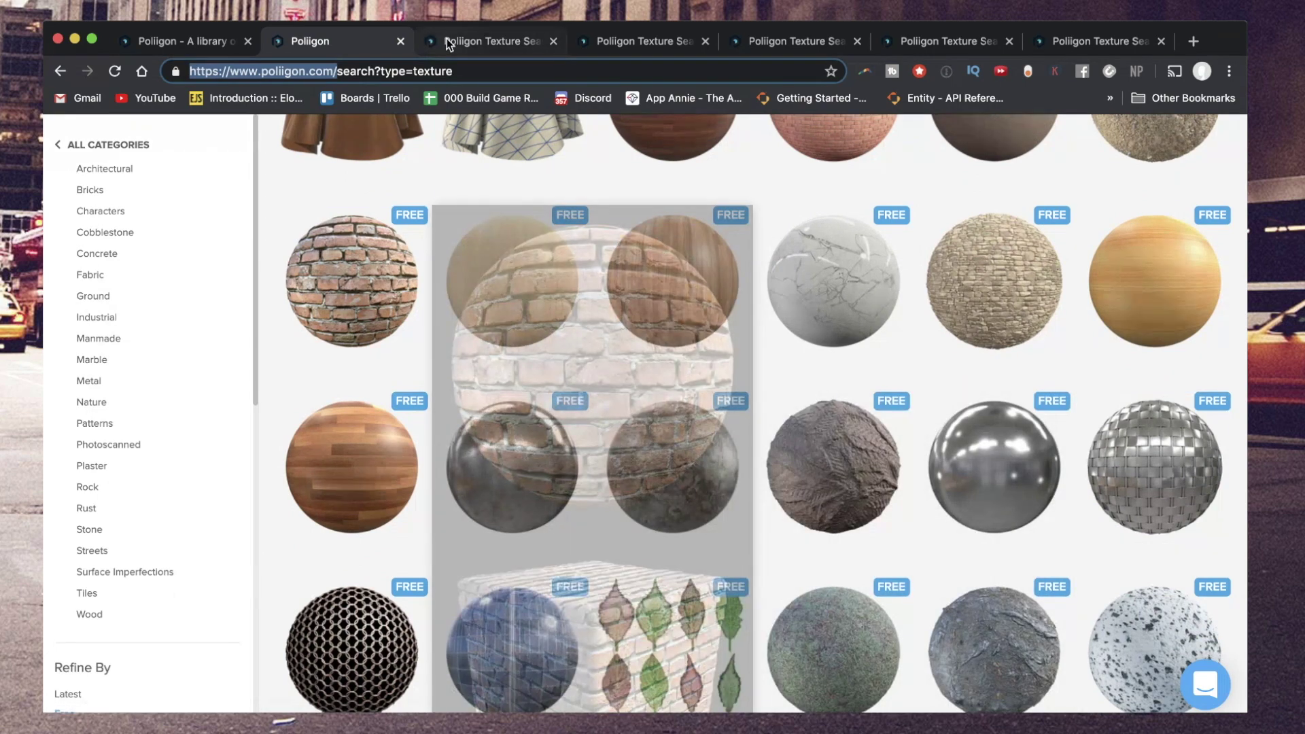
{"action": "left_click", "coordinate": [448, 42]}
{"action": "left_click", "coordinate": [596, 44]}
{"action": "left_click", "coordinate": [793, 45]}
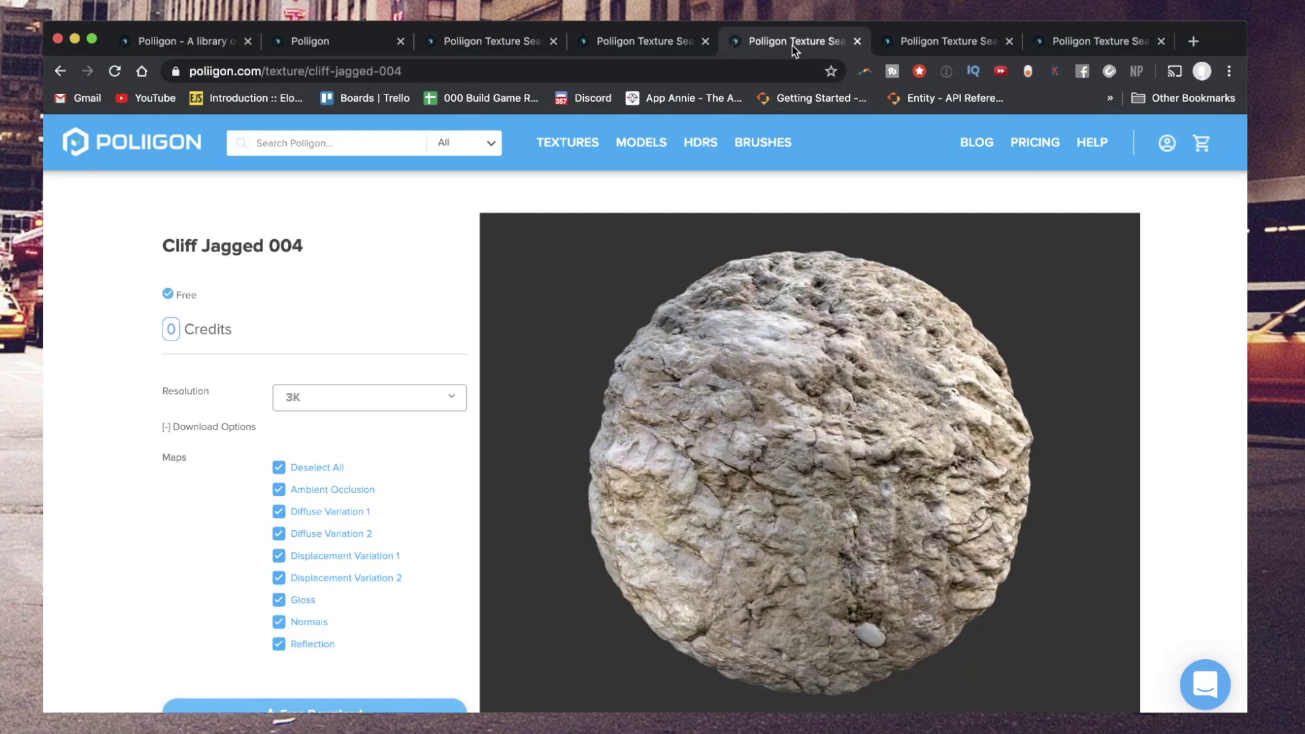
{"action": "left_click", "coordinate": [916, 41]}
{"action": "left_click", "coordinate": [1097, 43]}
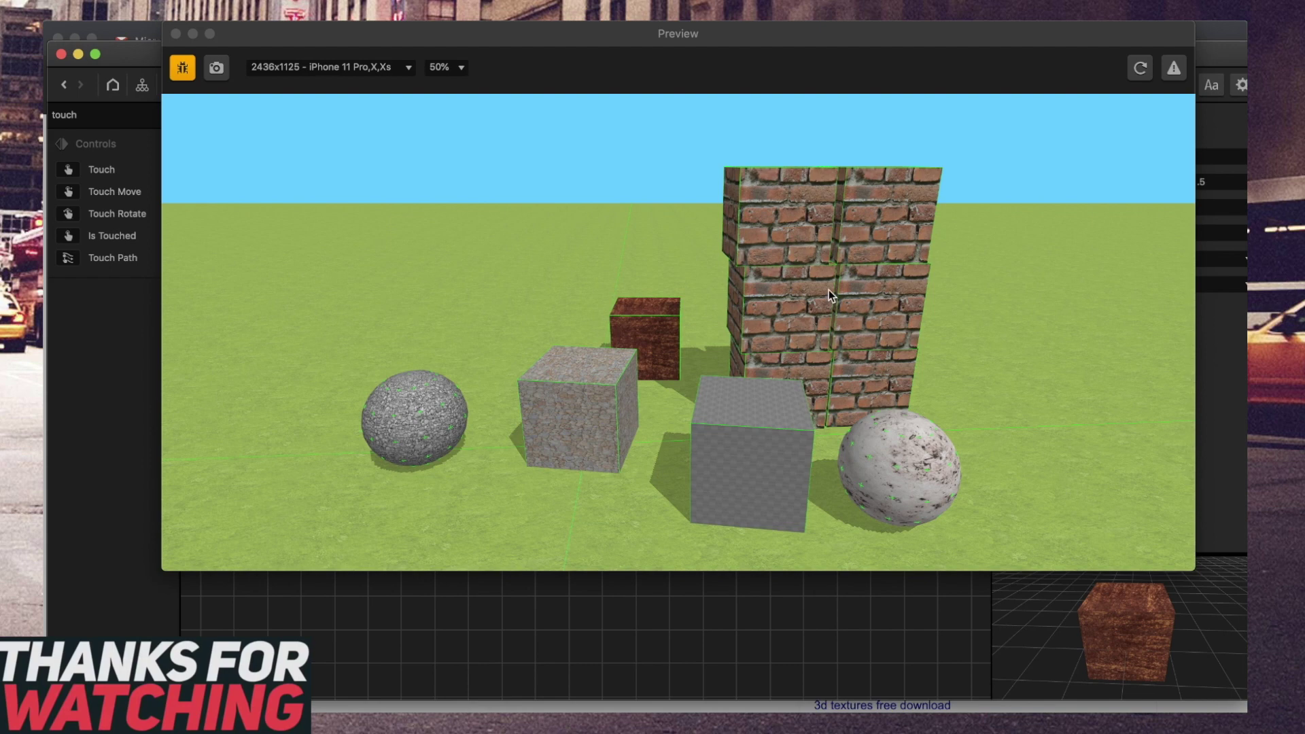
Step: Switch to the Default3D project in Buildbox and, in the 3D World, move one brick cube out of the stack to X about 10.15
{"action": "left_click", "coordinate": [175, 33]}
{"action": "left_click", "coordinate": [201, 84]}
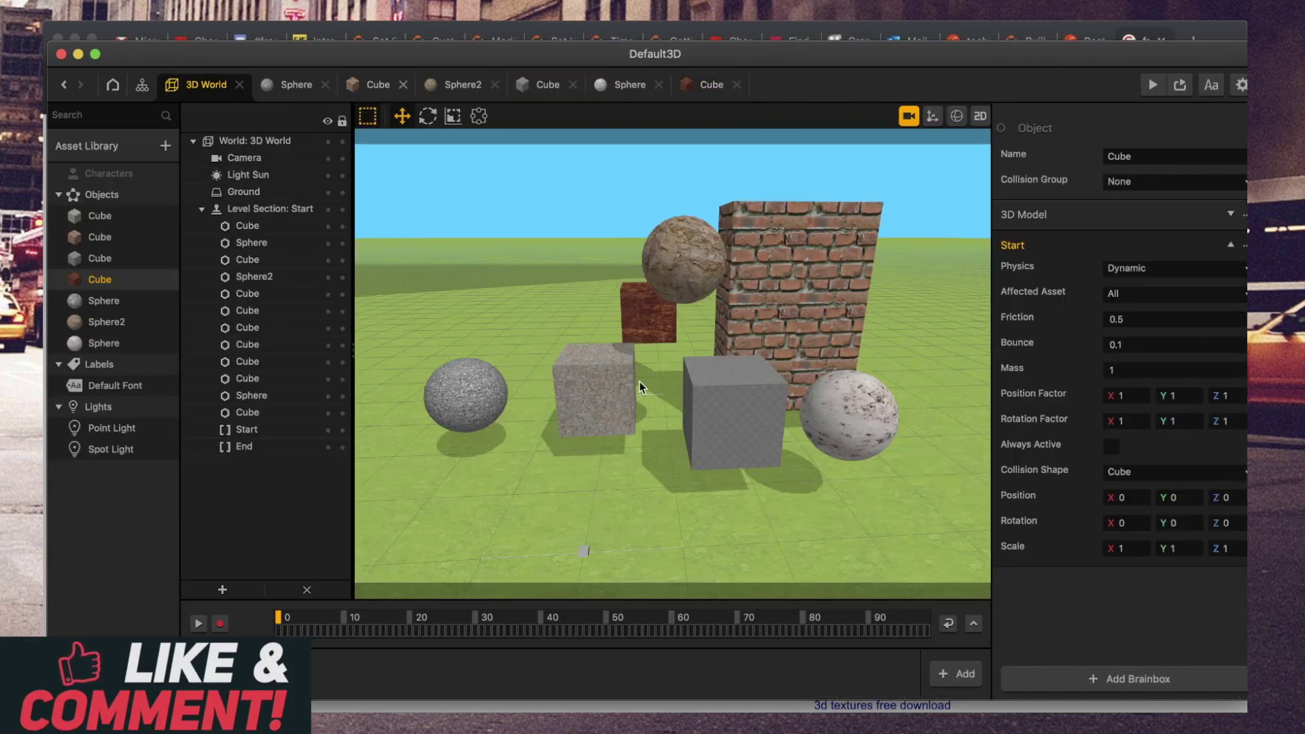
{"action": "right_click_drag", "start_coordinate": [747, 364], "coordinate": [681, 389]}
{"action": "left_click", "coordinate": [680, 388]}
{"action": "right_click_drag", "start_coordinate": [690, 450], "coordinate": [656, 442]}
{"action": "left_click", "coordinate": [643, 443]}
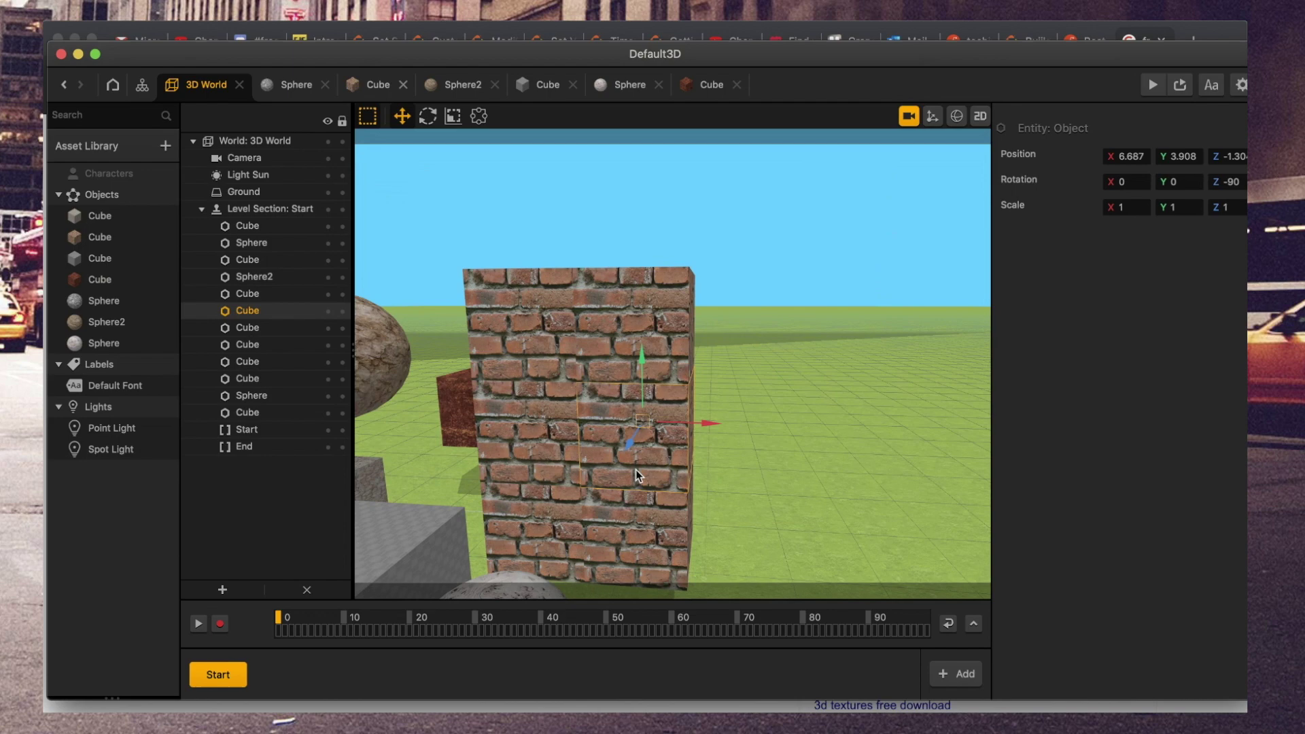
{"action": "left_click_drag", "start_coordinate": [635, 470], "coordinate": [851, 425]}
Step: Scale the separated brick cube to 13 on X and Y and move it away from the stack to X about 21.4
{"action": "type", "text": "13"}
{"action": "key", "text": "Return"}
{"action": "left_click", "coordinate": [1157, 209]}
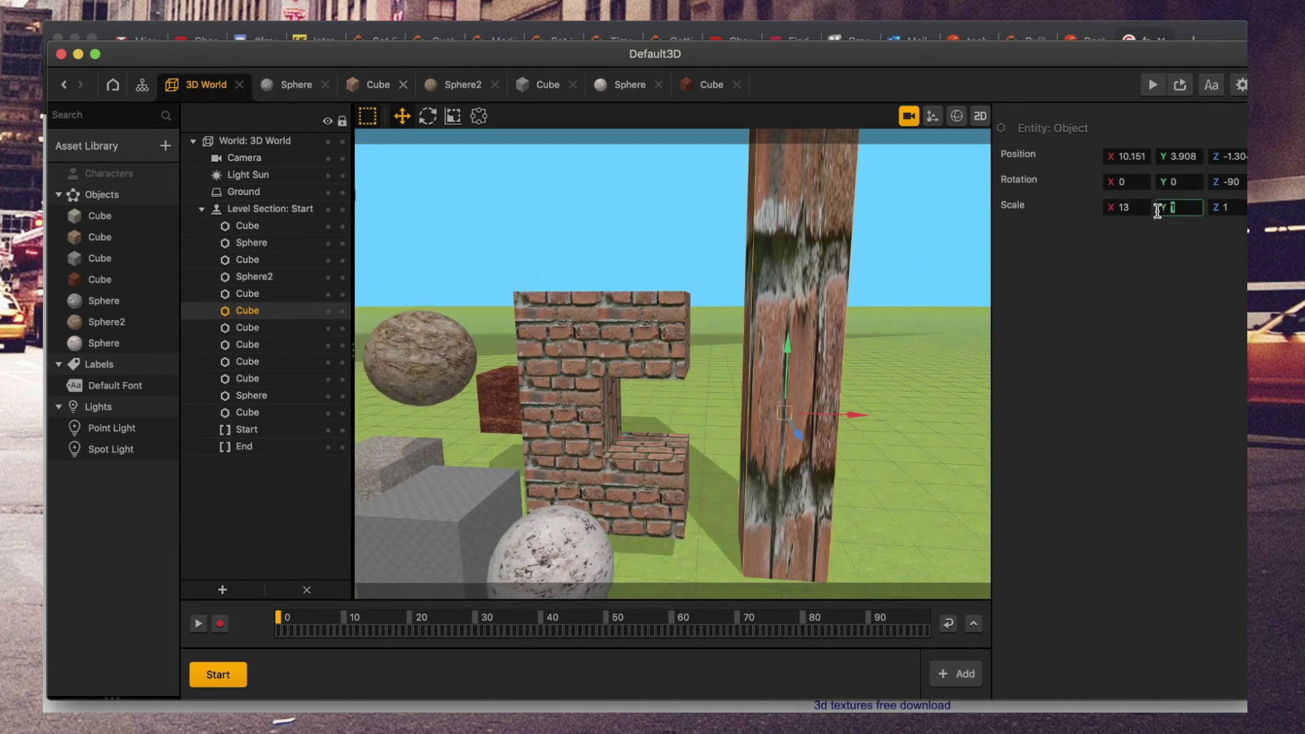
{"action": "type", "text": "13"}
{"action": "key", "text": "Return"}
{"action": "left_click_drag", "start_coordinate": [747, 385], "coordinate": [933, 374]}
Step: Set the brick cube model's texture scale to 1 on X and Y, then try a scale of 4 for comparison
{"action": "scroll", "coordinate": [516, 292], "scroll_direction": "down", "scroll_amount": 2}
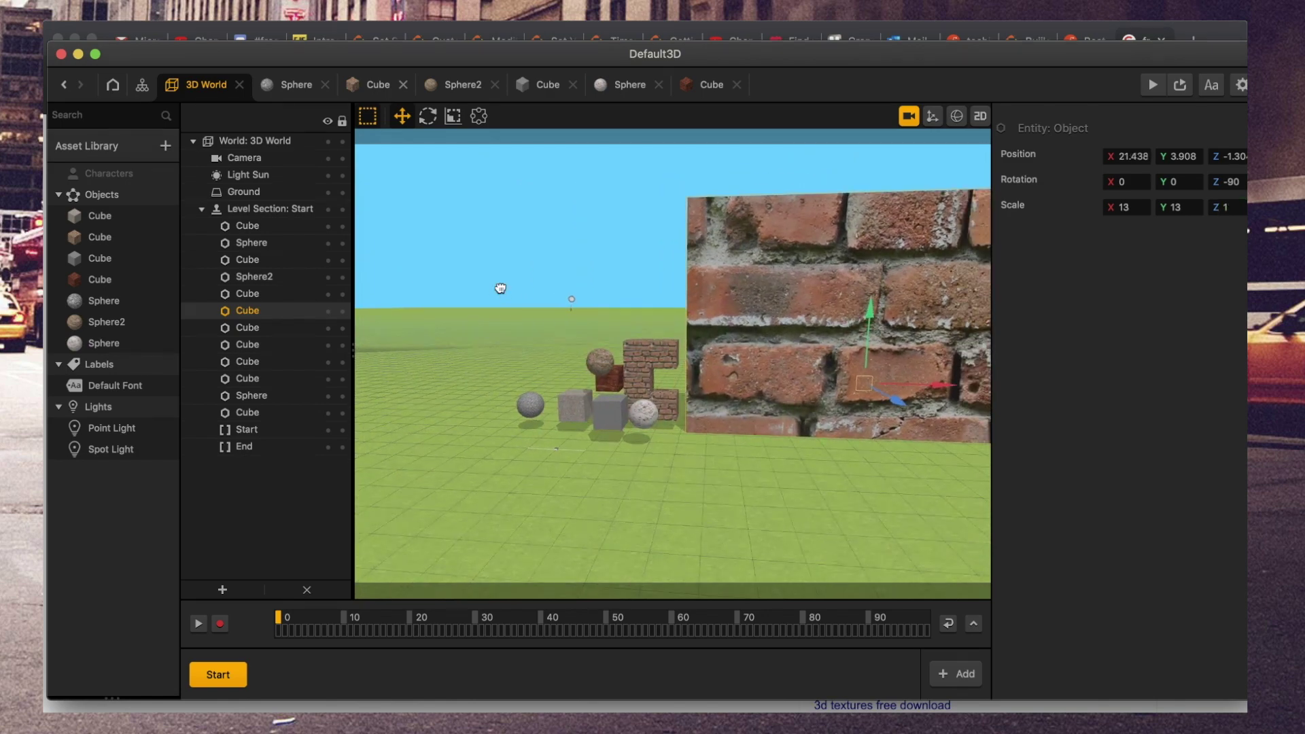
{"action": "middle_click_drag", "start_coordinate": [501, 288], "coordinate": [470, 300]}
{"action": "double_click", "coordinate": [128, 247]}
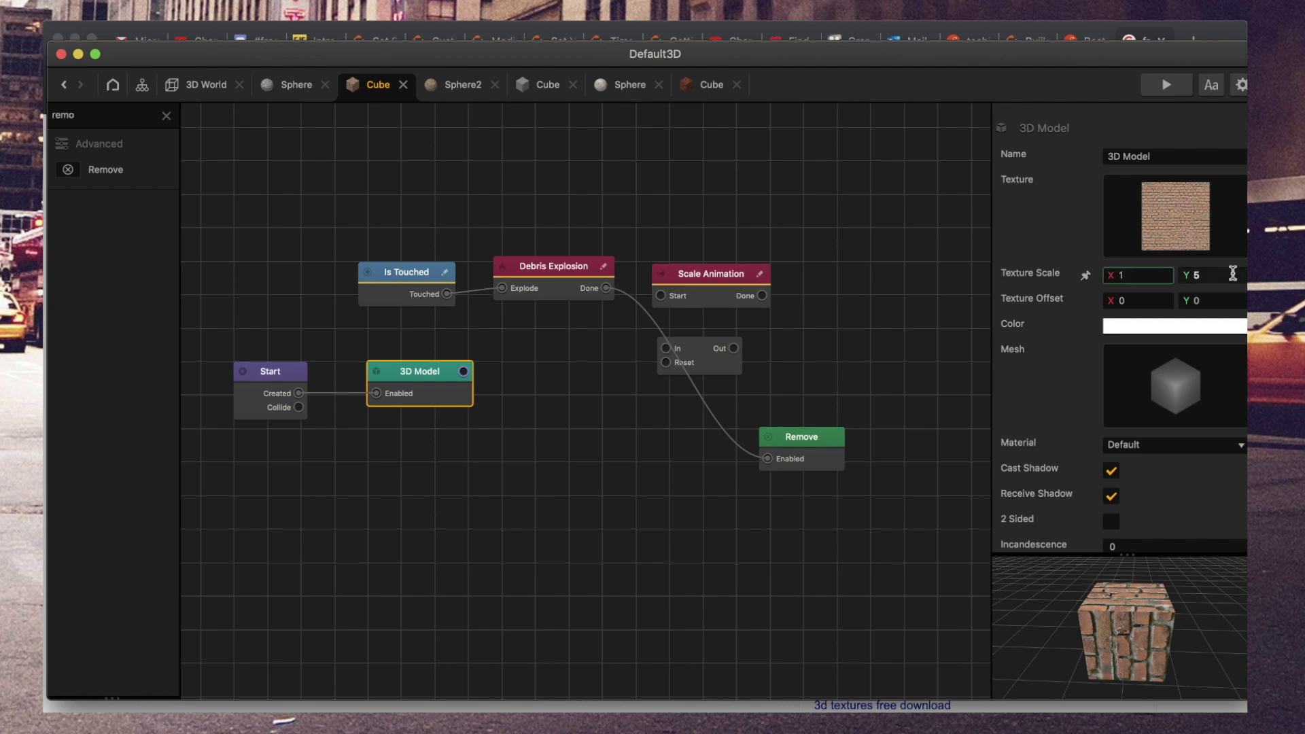
{"action": "left_click_drag", "start_coordinate": [1233, 274], "coordinate": [1018, 267]}
{"action": "type", "text": "1"}
{"action": "key", "text": "Tab"}
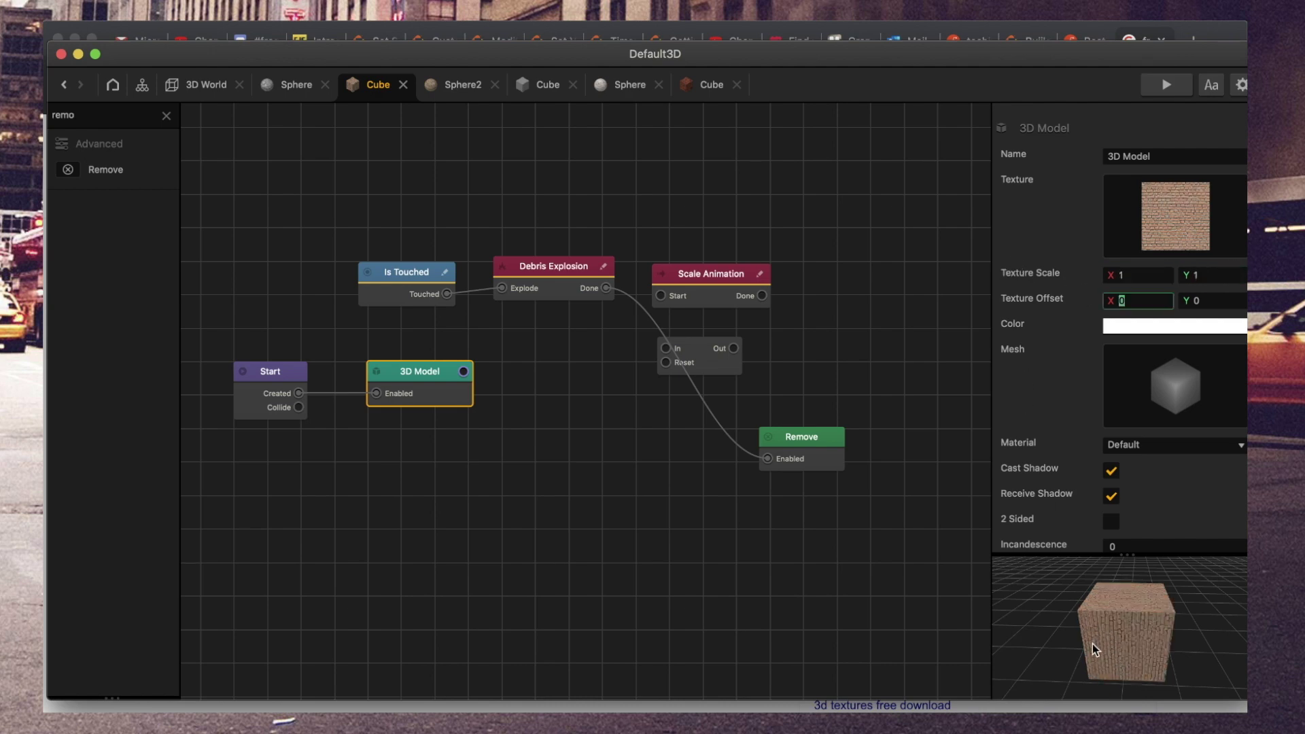
{"action": "scroll", "coordinate": [1111, 651], "scroll_direction": "up", "scroll_amount": 10}
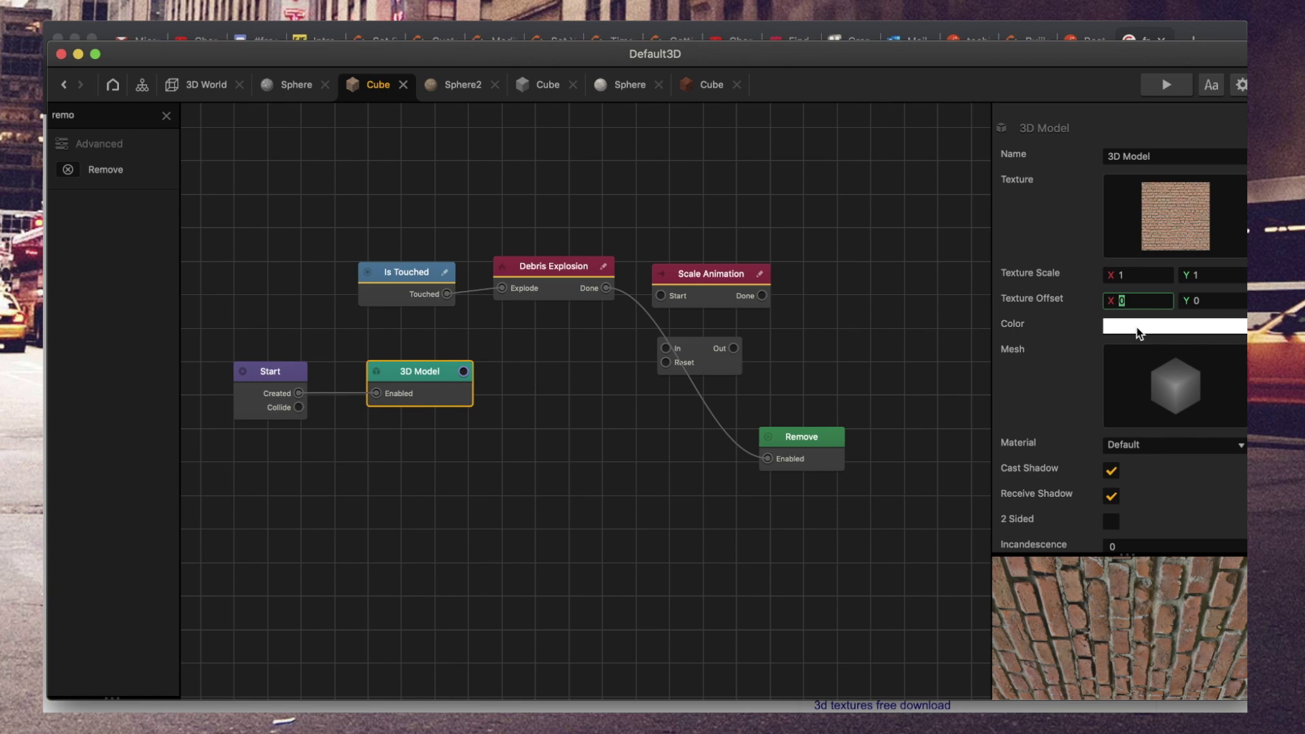
{"action": "type", "text": "4"}
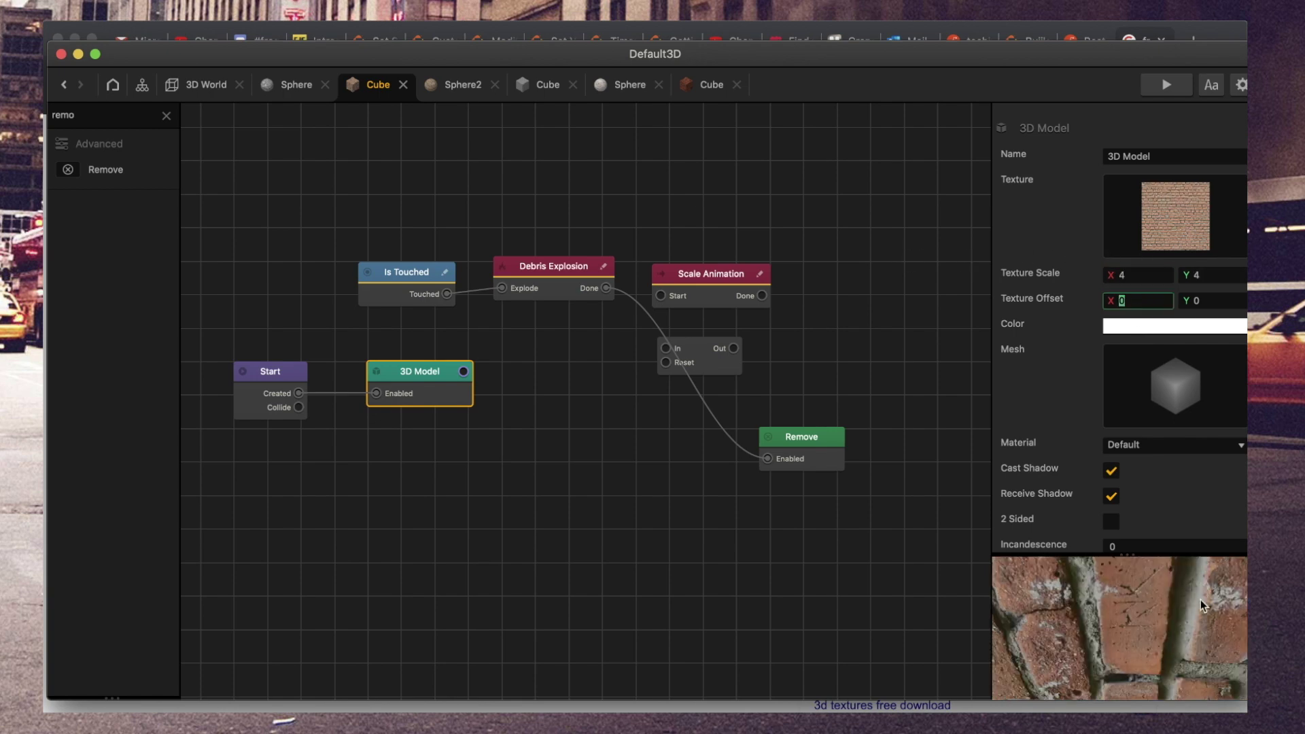
Step: Examine how the brick texture looks on the large wall and on the small brick cubes in the 3D World
{"action": "left_click", "coordinate": [198, 86]}
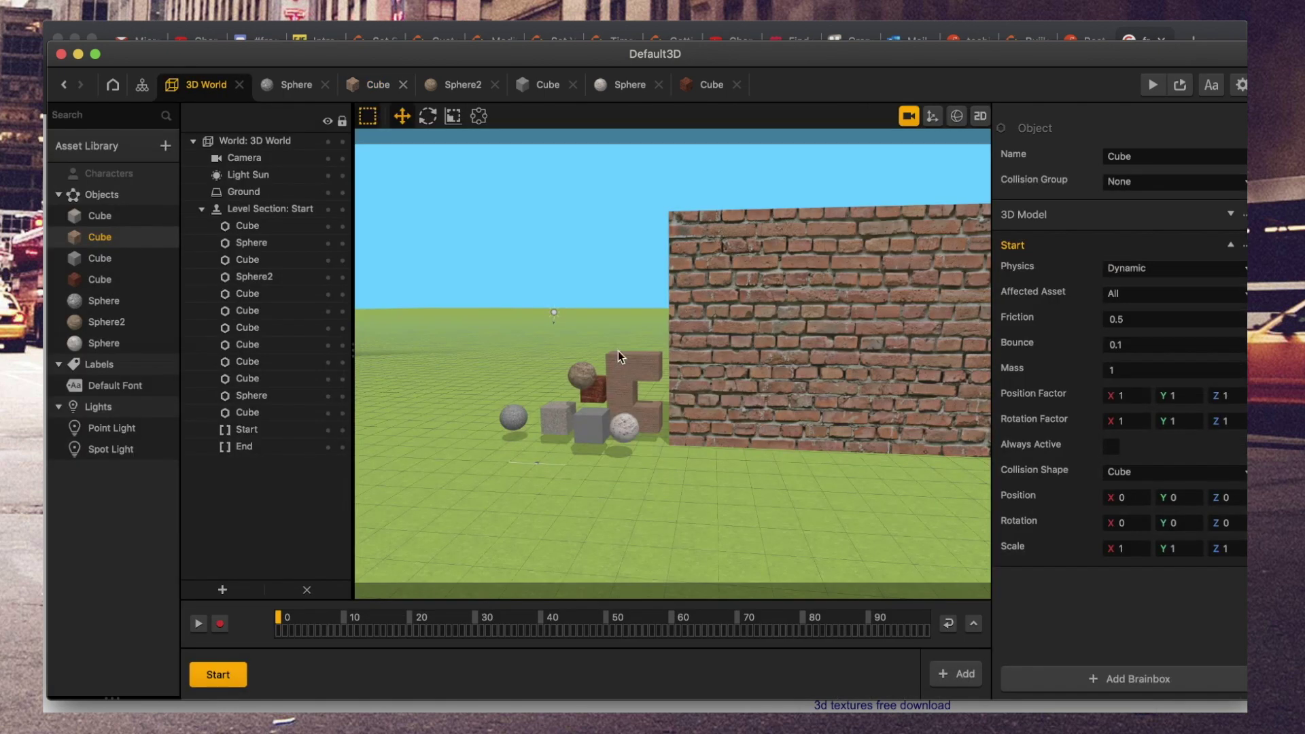
{"action": "right_click_drag", "start_coordinate": [731, 370], "coordinate": [659, 451]}
{"action": "scroll", "coordinate": [621, 478], "scroll_direction": "up", "scroll_amount": 3}
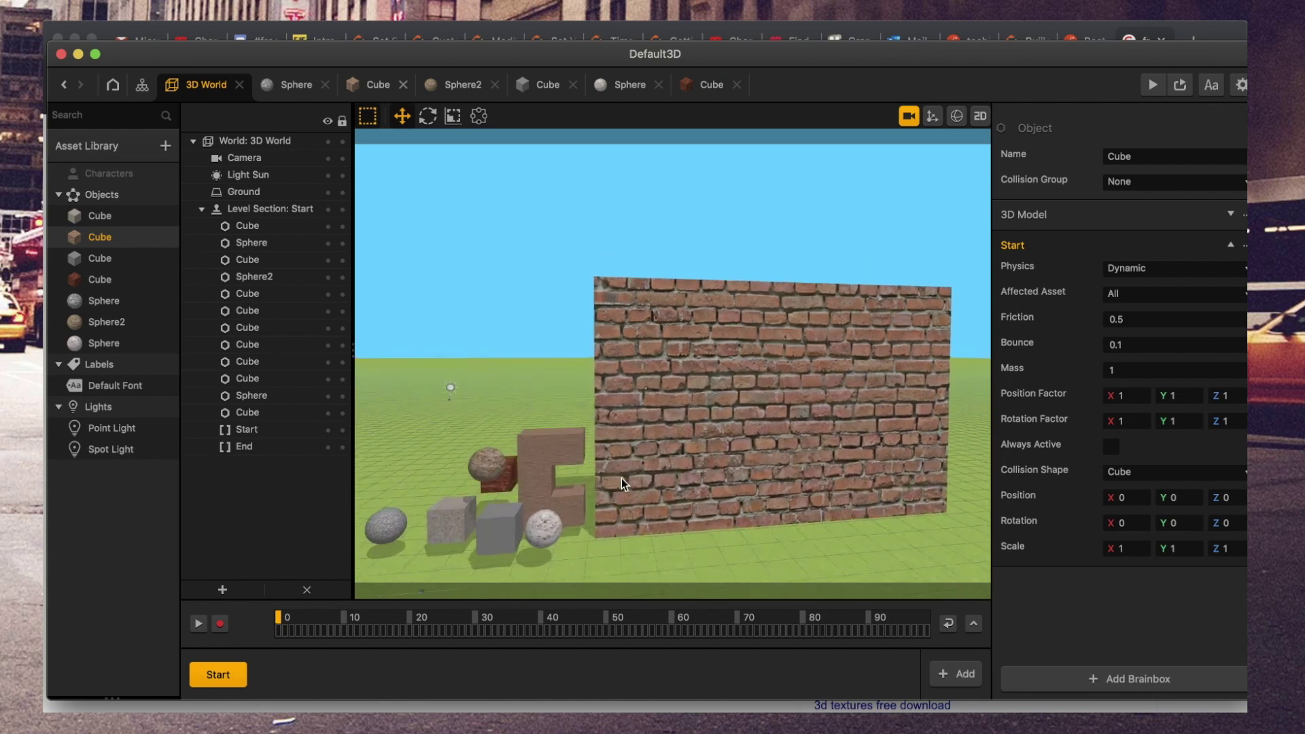
{"action": "scroll", "coordinate": [622, 478], "scroll_direction": "up", "scroll_amount": 4}
{"action": "middle_click_drag", "start_coordinate": [621, 478], "coordinate": [710, 391]}
{"action": "scroll", "coordinate": [652, 414], "scroll_direction": "up", "scroll_amount": 3}
{"action": "right_click_drag", "start_coordinate": [629, 424], "coordinate": [616, 459]}
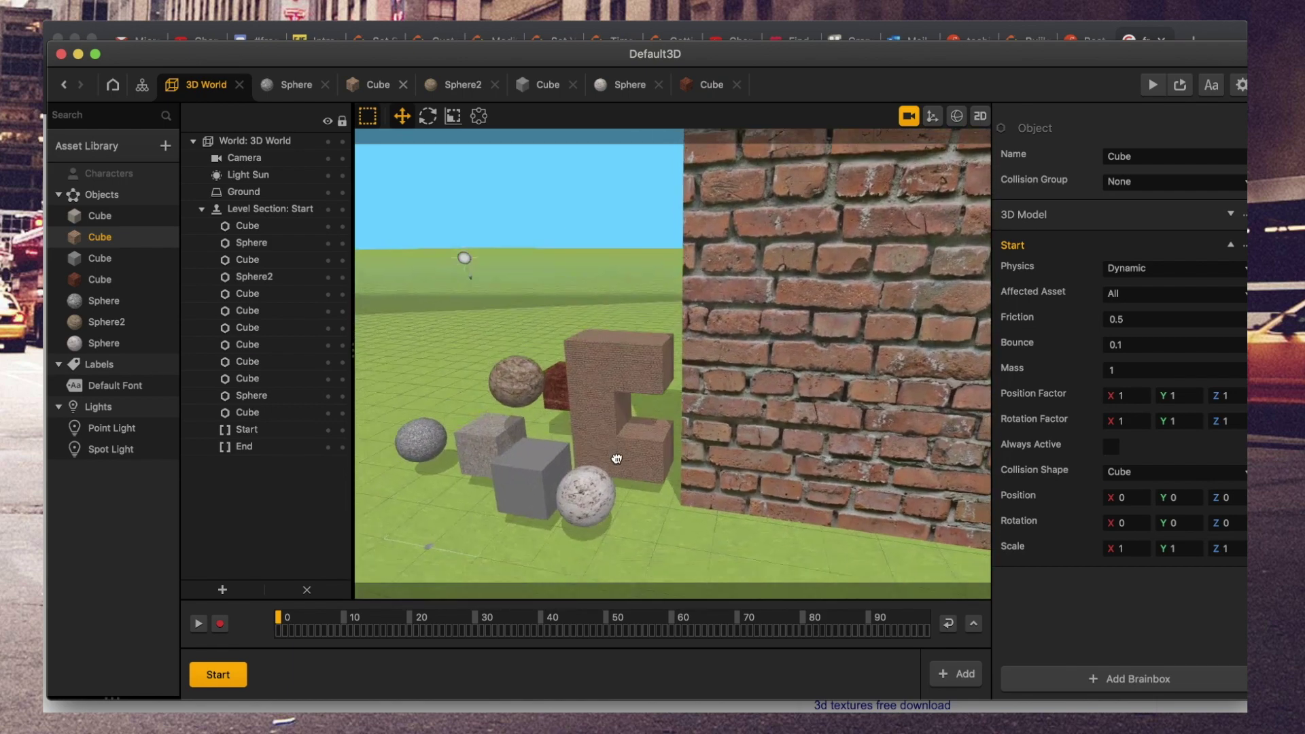
{"action": "middle_click_drag", "start_coordinate": [617, 458], "coordinate": [646, 406]}
{"action": "scroll", "coordinate": [645, 407], "scroll_direction": "down", "scroll_amount": 3}
{"action": "mouse_move", "coordinate": [654, 394]}
{"action": "right_mouse_down"}
{"action": "mouse_move", "coordinate": [647, 406]}
{"action": "mouse_move", "coordinate": [655, 392]}
{"action": "right_mouse_up"}
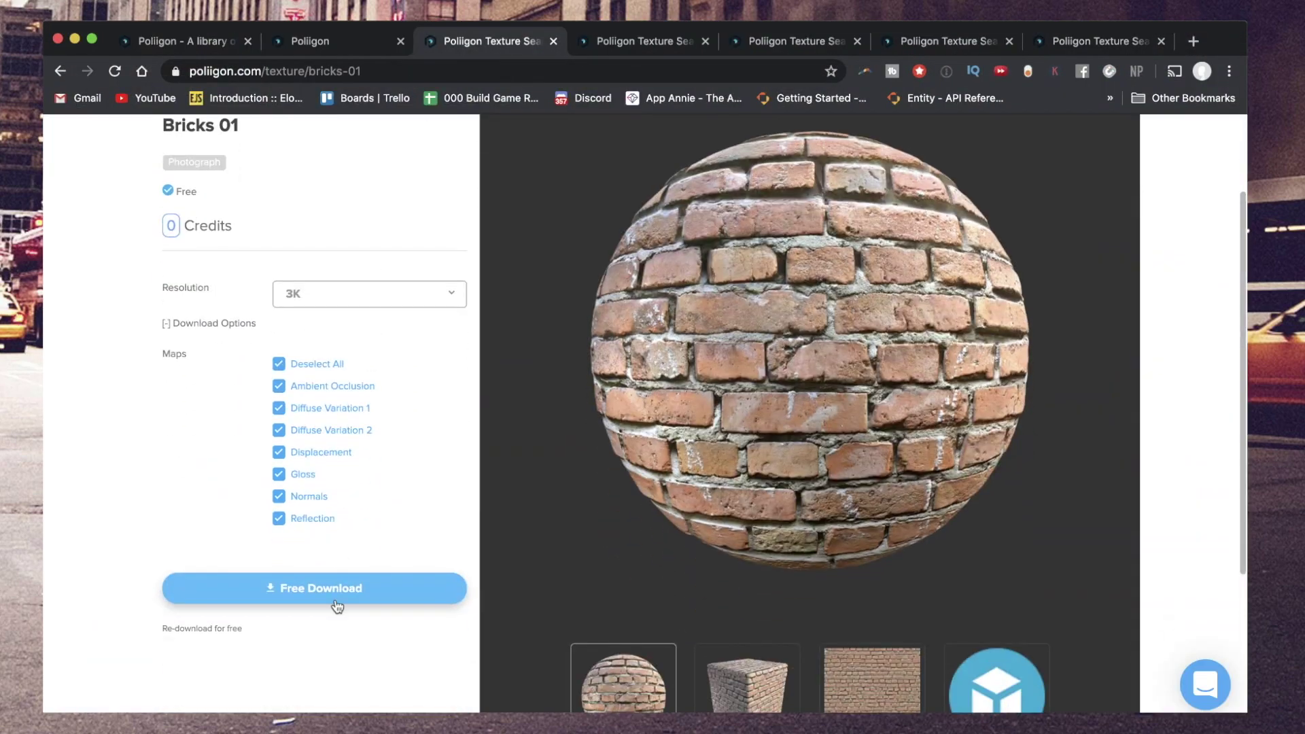
Step: Switch to the Poliigon Textures folder in Finder and open Bricks01 down to its 3K texture maps
{"action": "key", "text": "ctrl+Up"}
{"action": "left_click", "coordinate": [1155, 231]}
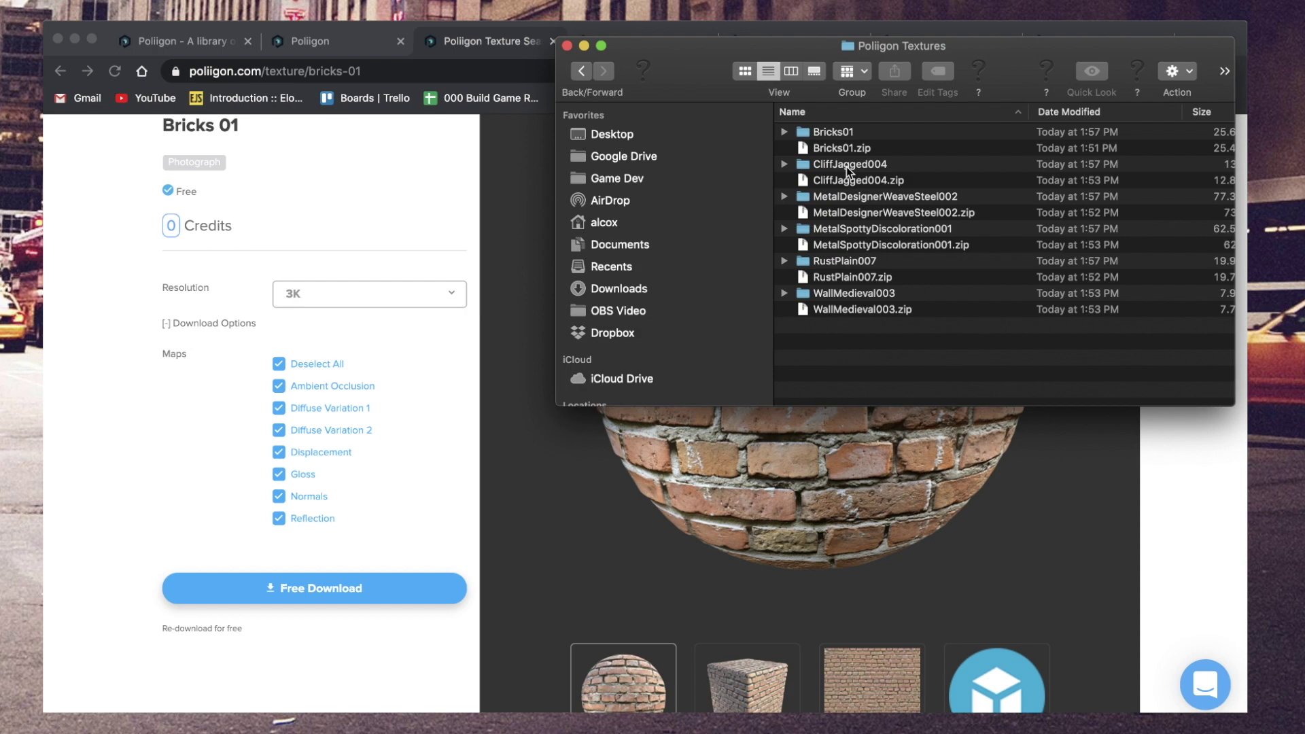
{"action": "left_click", "coordinate": [846, 166]}
{"action": "double_click", "coordinate": [833, 132]}
{"action": "double_click", "coordinate": [830, 136]}
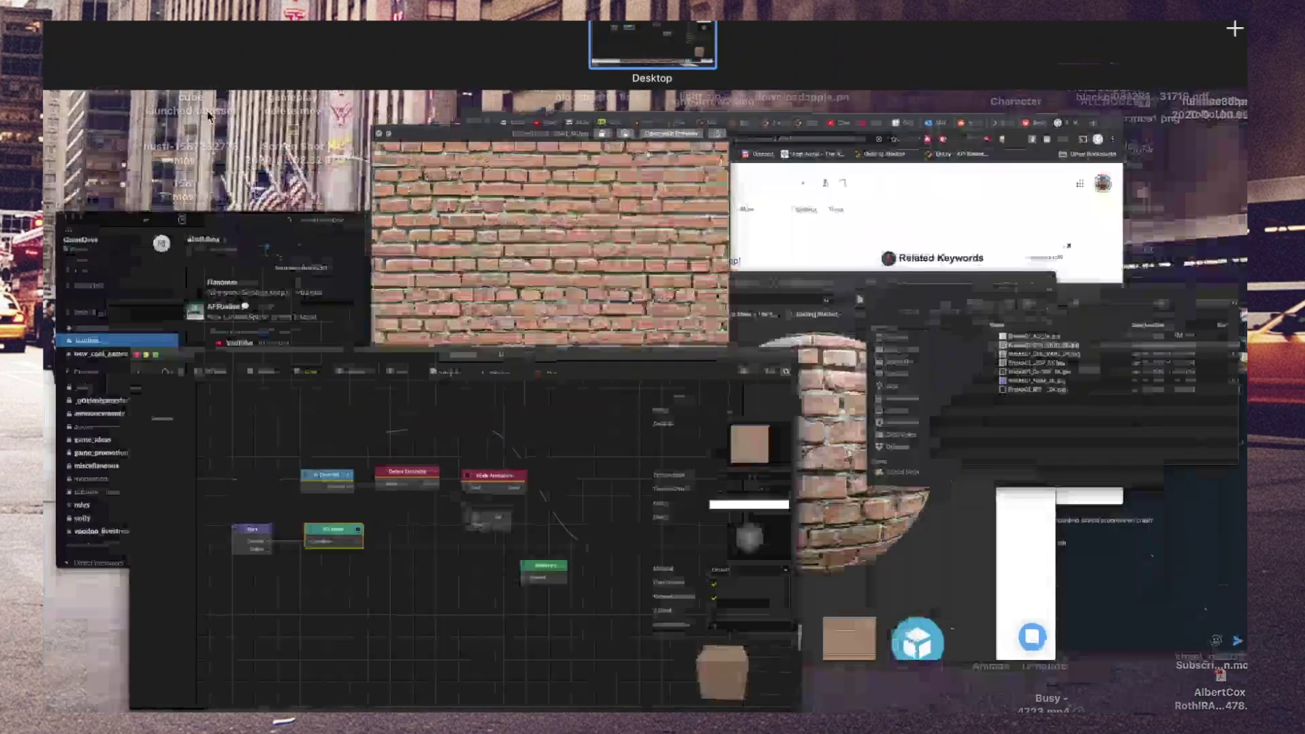
Step: Apply Bricks01_COL_VAR1_3K.jpg from the 3K folder as the texture of the brick cube's 3D Model in Buildbox
{"action": "left_click", "coordinate": [227, 239]}
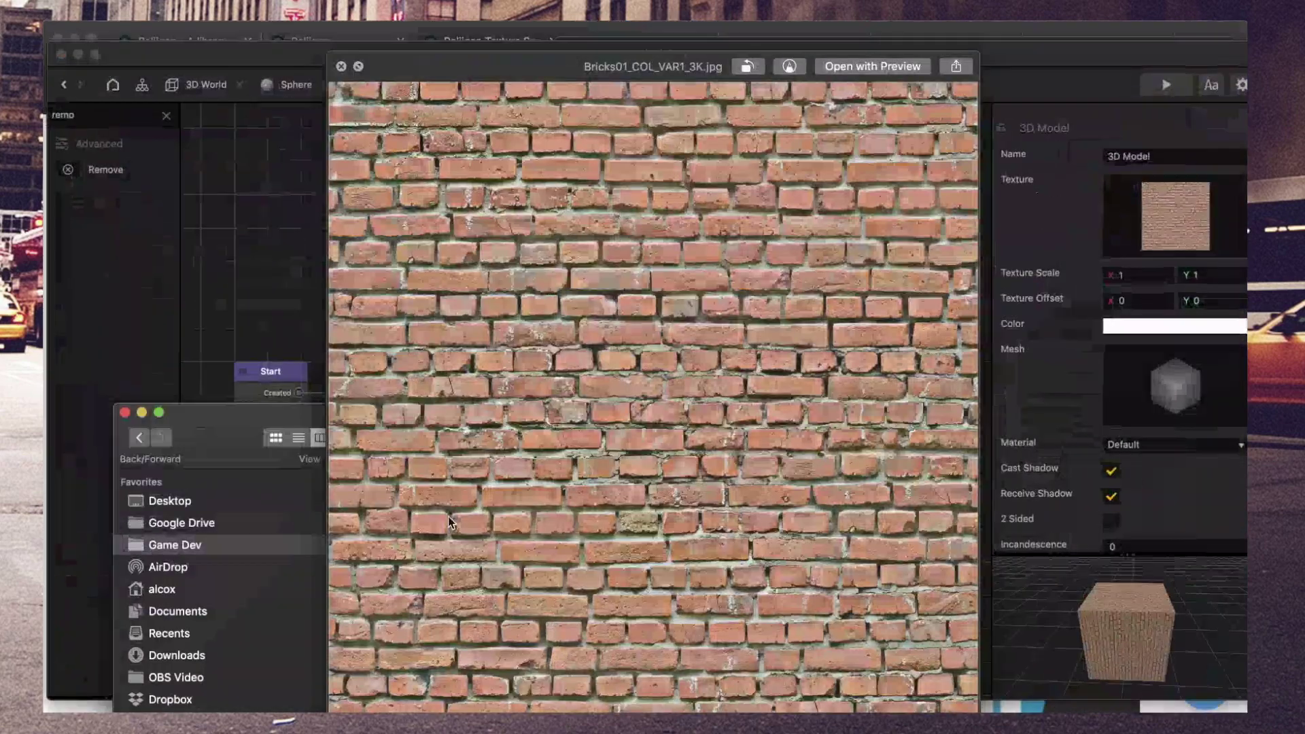
{"action": "left_click", "coordinate": [343, 67]}
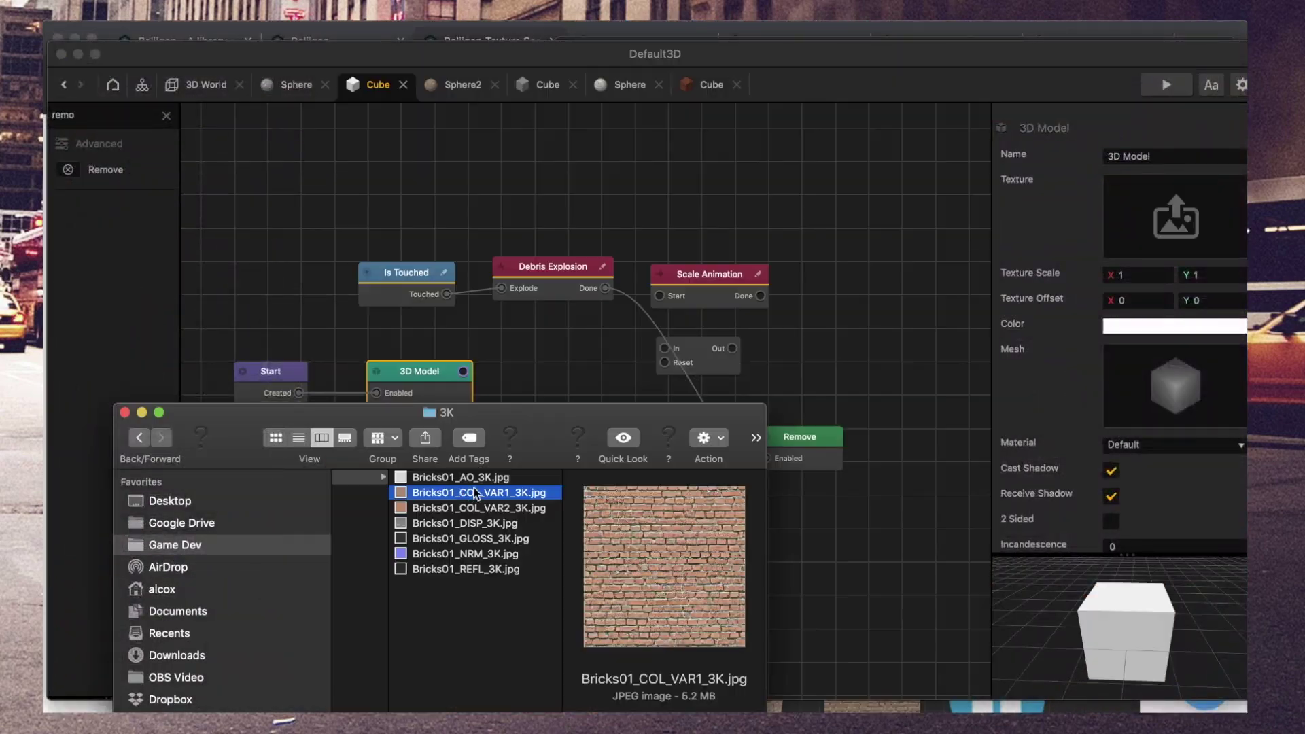
{"action": "left_click_drag", "start_coordinate": [476, 493], "coordinate": [1172, 236]}
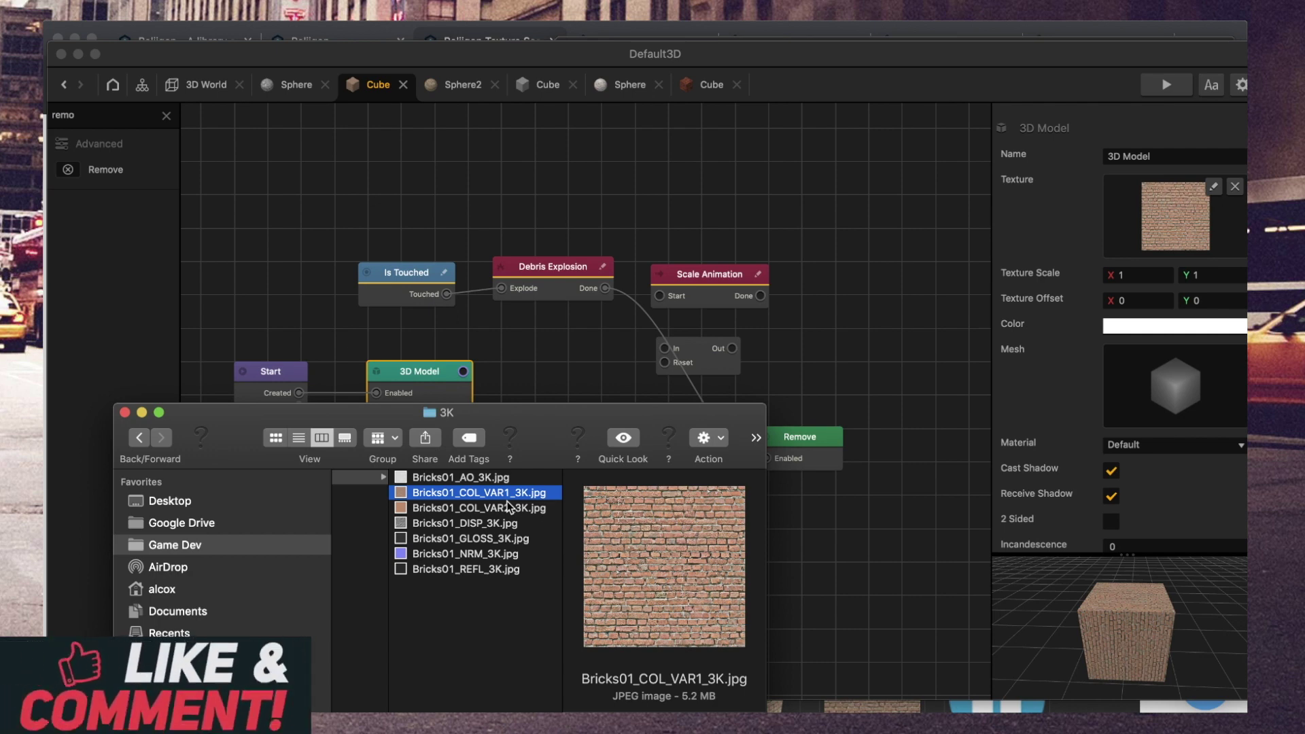
Step: Set the brick cube model's texture scale to X 4 and Y 4
{"action": "left_click", "coordinate": [1132, 275]}
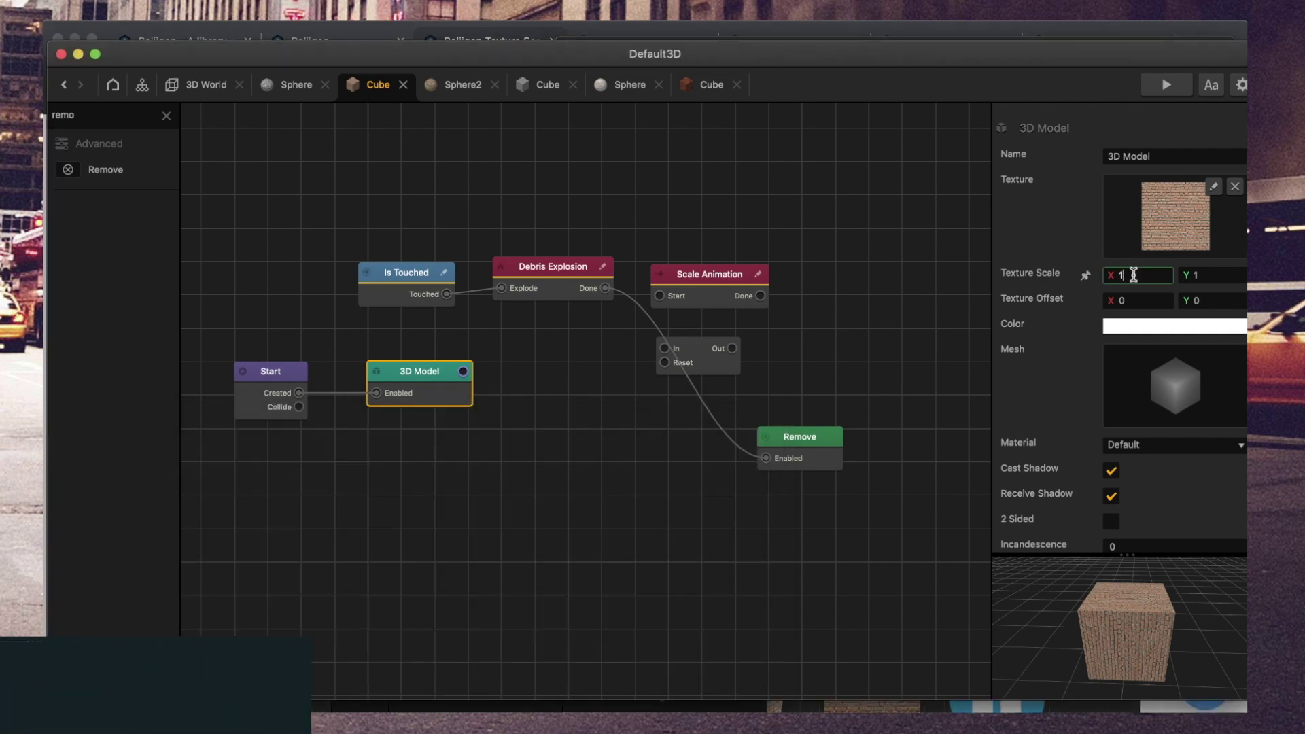
{"action": "left_click_drag", "start_coordinate": [1132, 275], "coordinate": [1012, 261]}
{"action": "type", "text": "4"}
{"action": "left_click_drag", "start_coordinate": [1213, 276], "coordinate": [1080, 265]}
{"action": "type", "text": "4"}
{"action": "key", "text": "Tab"}
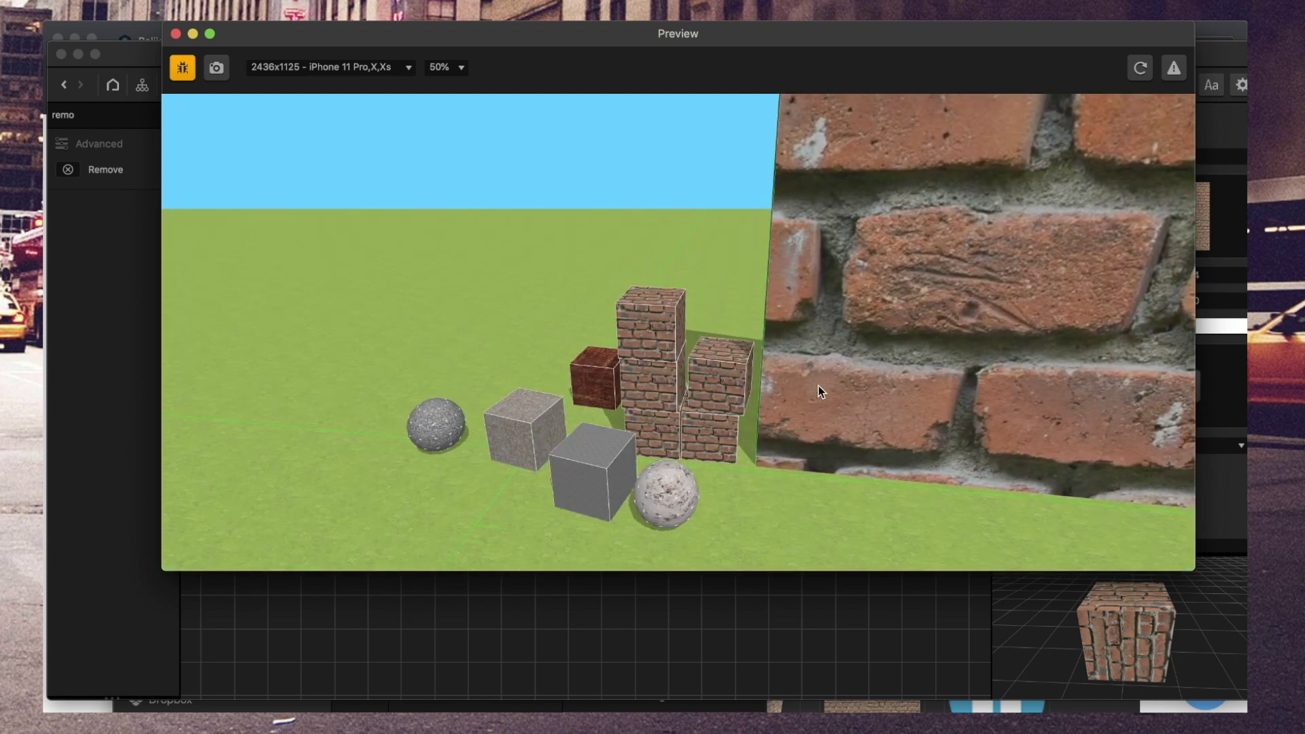
Step: Test the scene in the game preview by exploding the large brick wall and the stacked brick cubes
{"action": "left_click", "coordinate": [731, 389]}
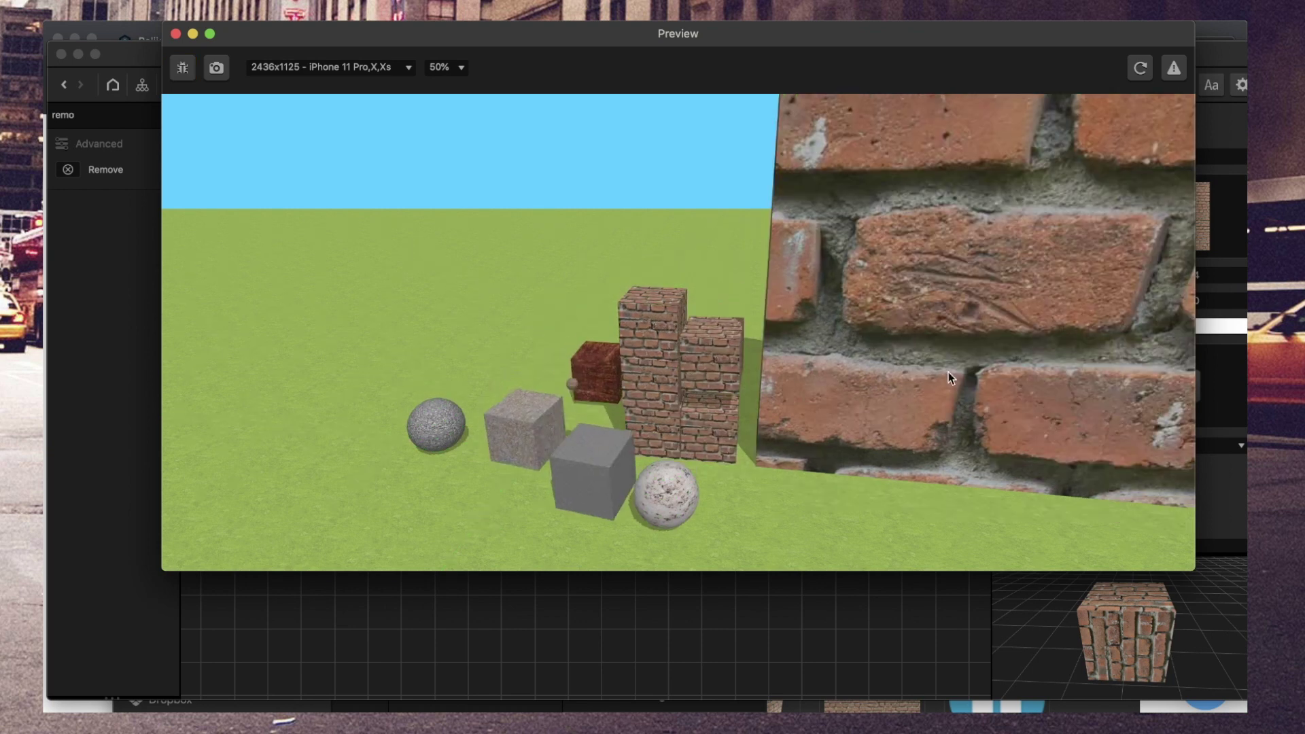
{"action": "left_click", "coordinate": [945, 349]}
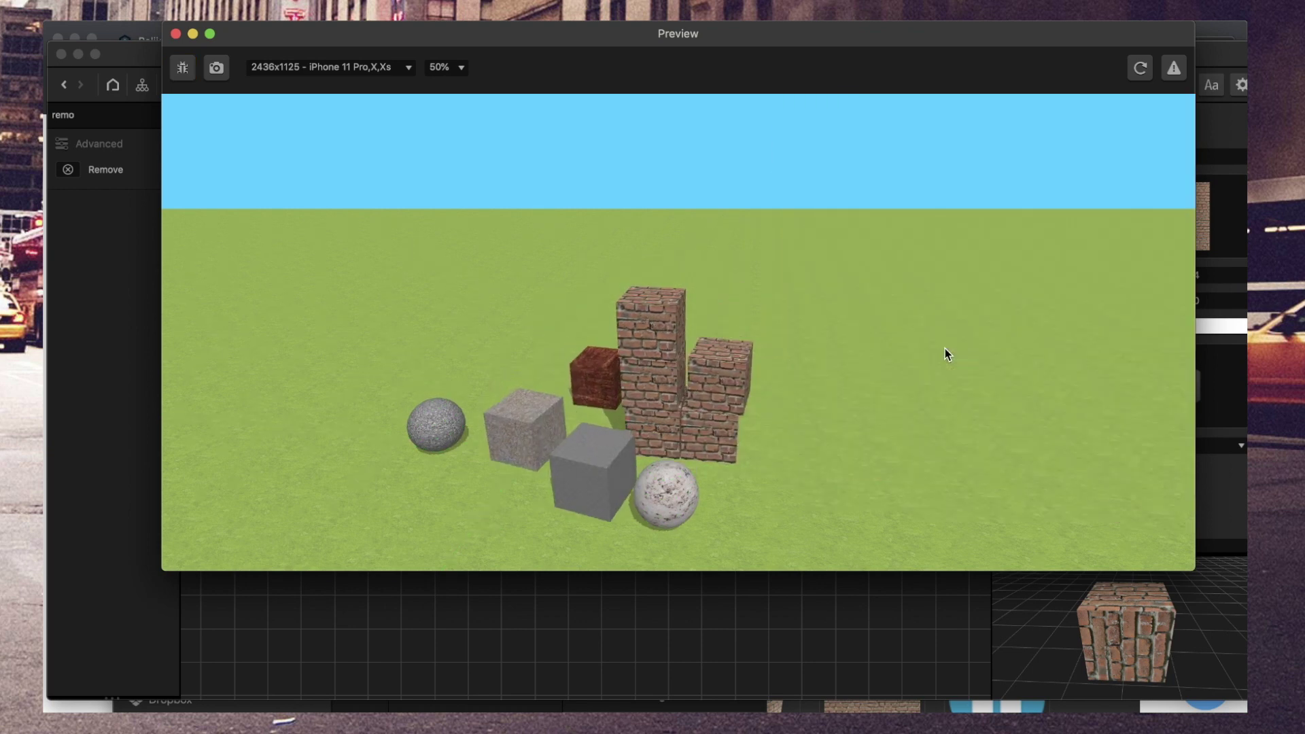
{"action": "left_click", "coordinate": [744, 365]}
{"action": "left_click", "coordinate": [652, 364]}
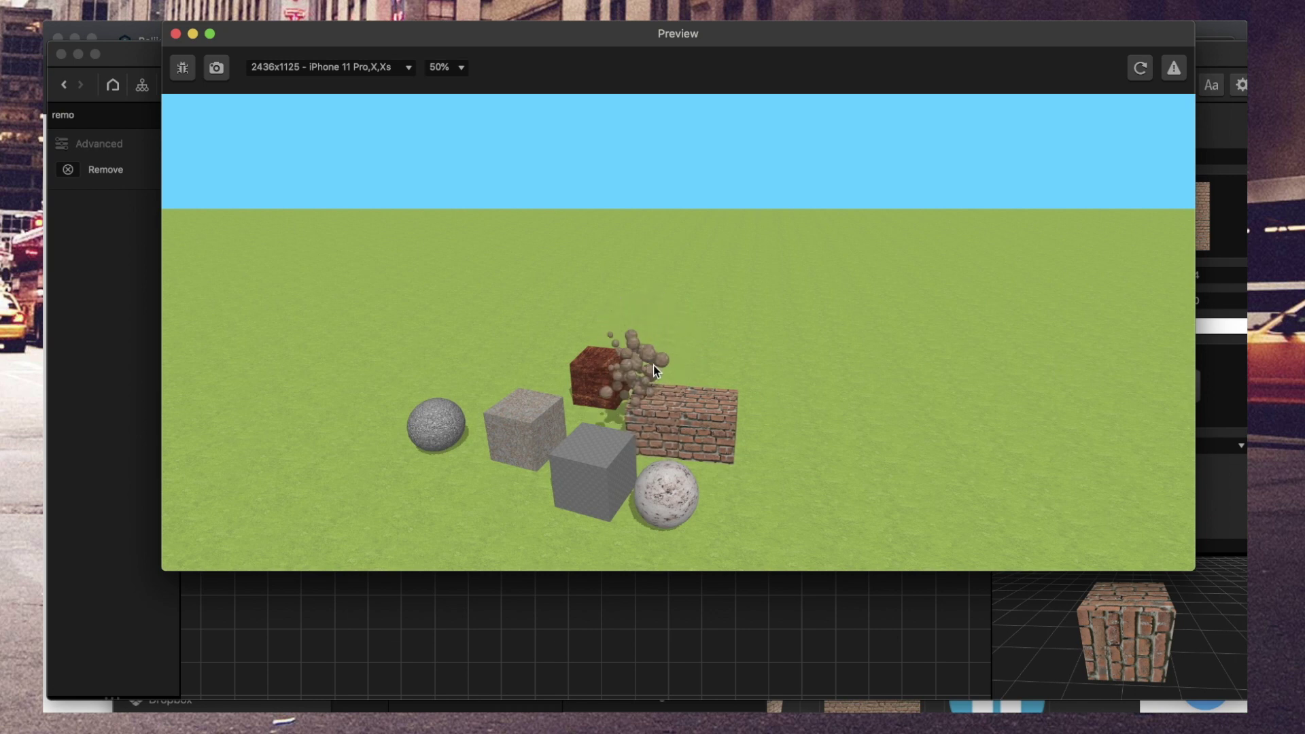
{"action": "left_click", "coordinate": [673, 413]}
{"action": "left_click", "coordinate": [728, 419]}
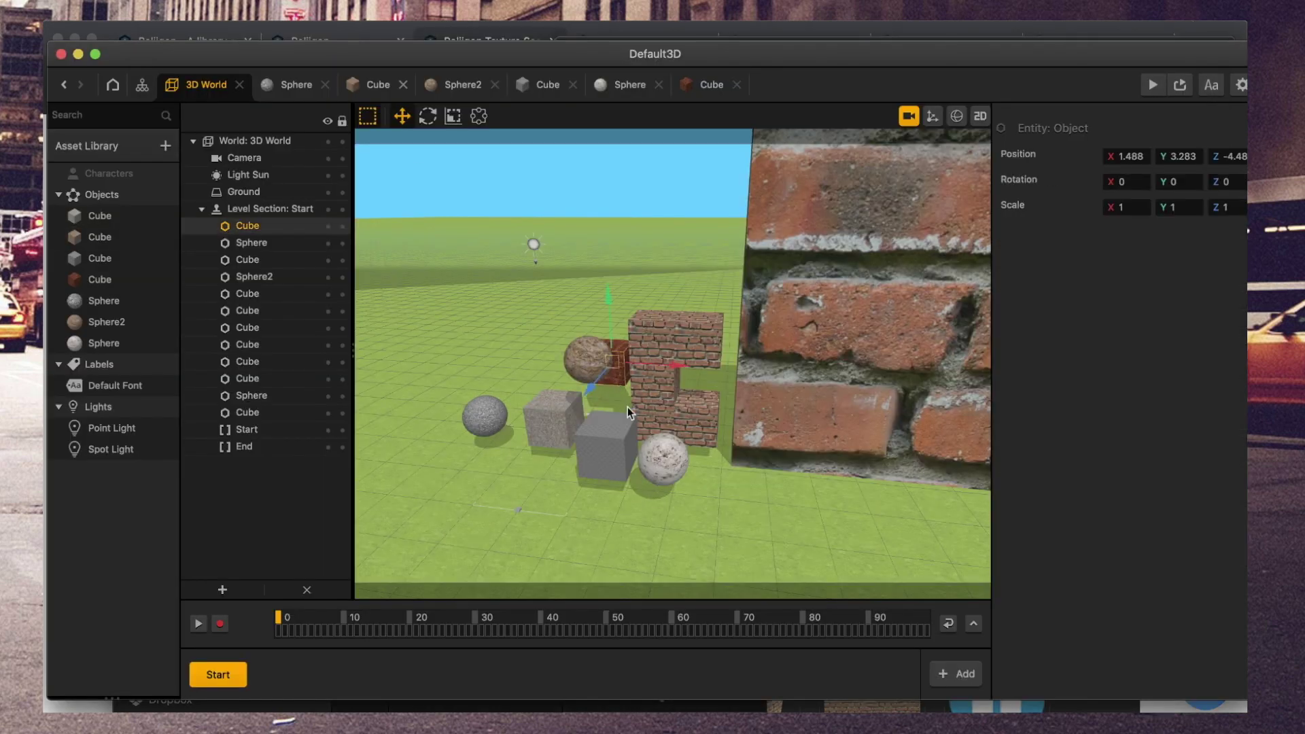
Step: Scale the rust cube, the grey stone sphere and the spotted white sphere to 4 on X, Y and Z together
{"action": "left_click", "coordinate": [669, 465], "text": "shift"}
{"action": "left_click", "coordinate": [481, 419], "text": "shift"}
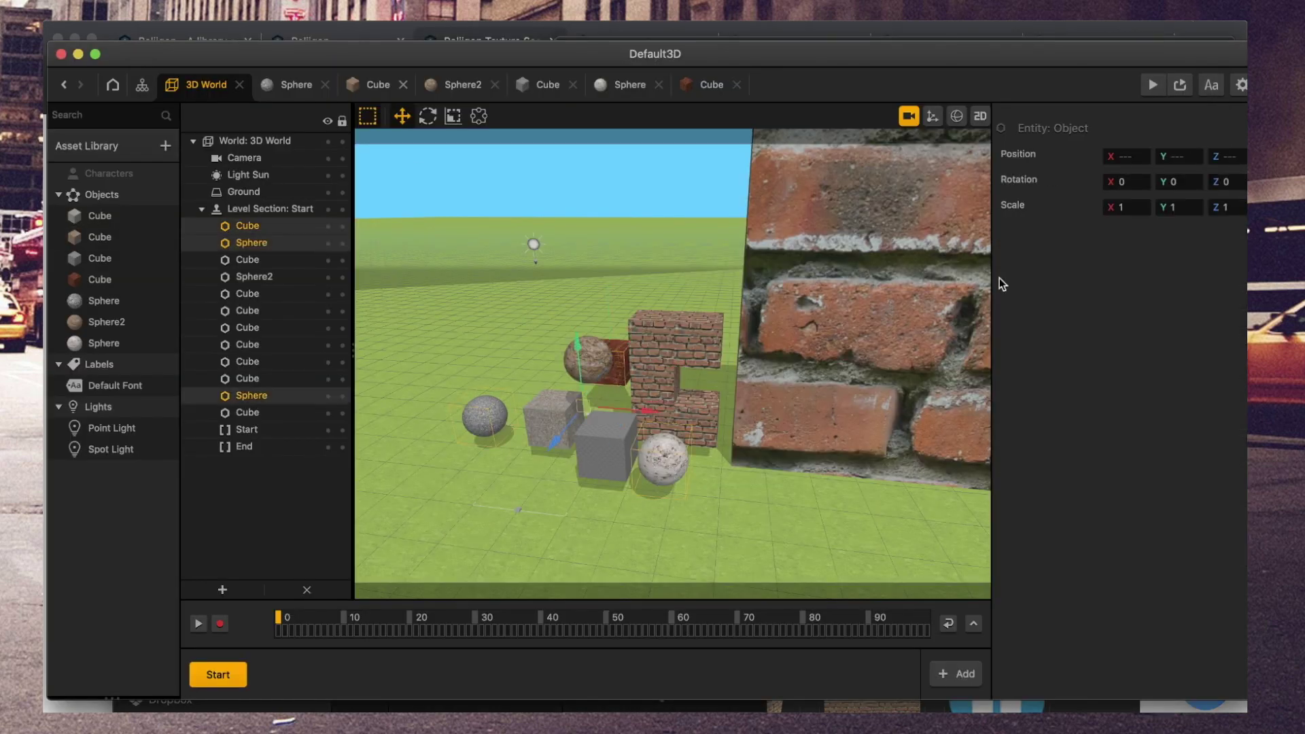
{"action": "left_click_drag", "start_coordinate": [1128, 208], "coordinate": [1050, 222]}
{"action": "type", "text": "4"}
{"action": "key", "text": "Tab"}
{"action": "type", "text": "4"}
{"action": "key", "text": "Tab"}
{"action": "type", "text": "4"}
{"action": "key", "text": "Return"}
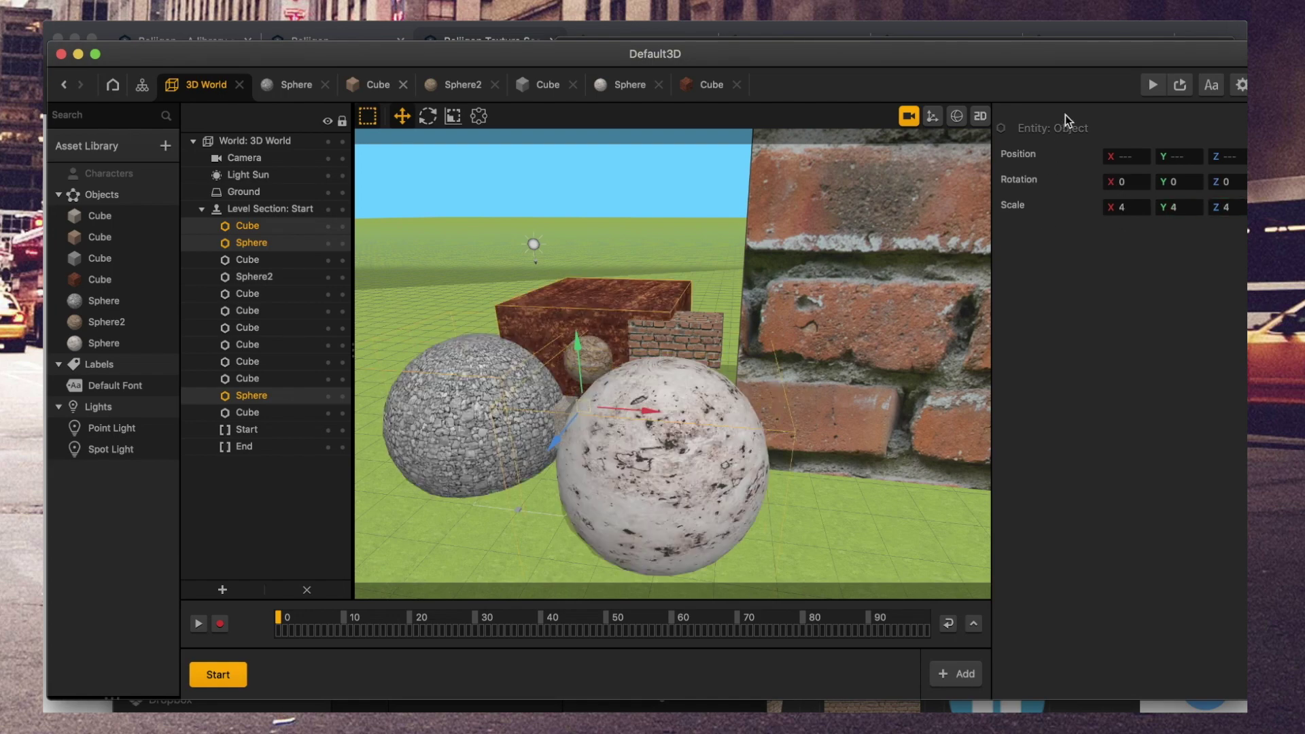
Step: Raise the three enlarged objects above the ground and test the rust cube in the game preview
{"action": "left_click_drag", "start_coordinate": [579, 356], "coordinate": [558, 153]}
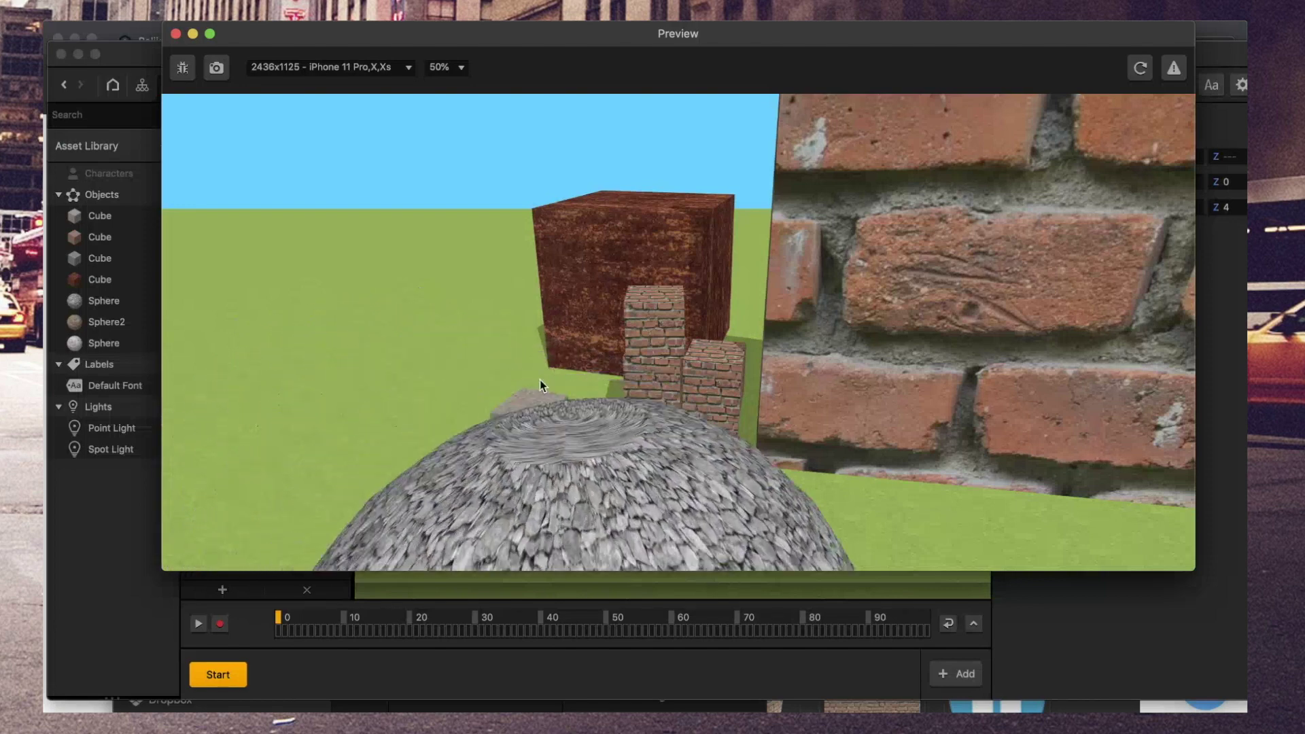
{"action": "left_click", "coordinate": [562, 319]}
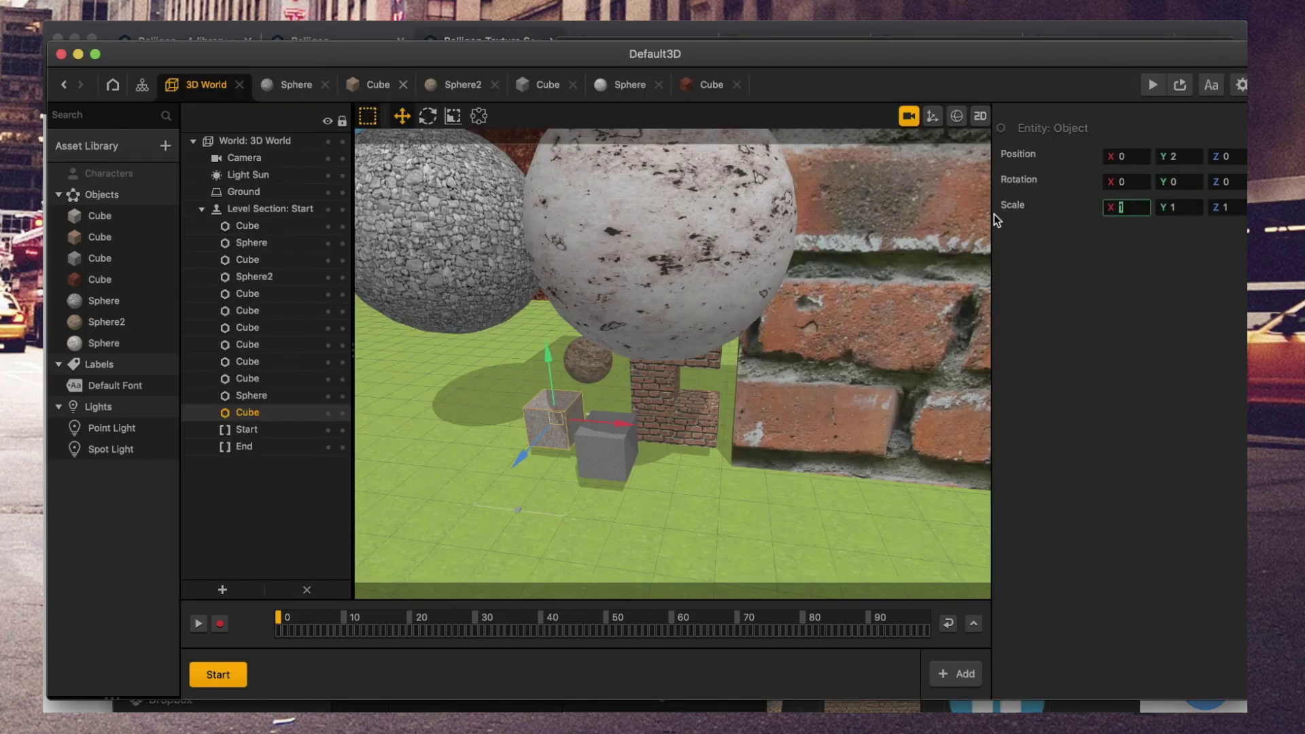
Step: Scale the stone cube at the world origin to 3 on X, Y and Z
{"action": "type", "text": "3"}
{"action": "key", "text": "Tab"}
{"action": "type", "text": "3"}
{"action": "key", "text": "Tab"}
{"action": "type", "text": "3"}
{"action": "key", "text": "Tab"}
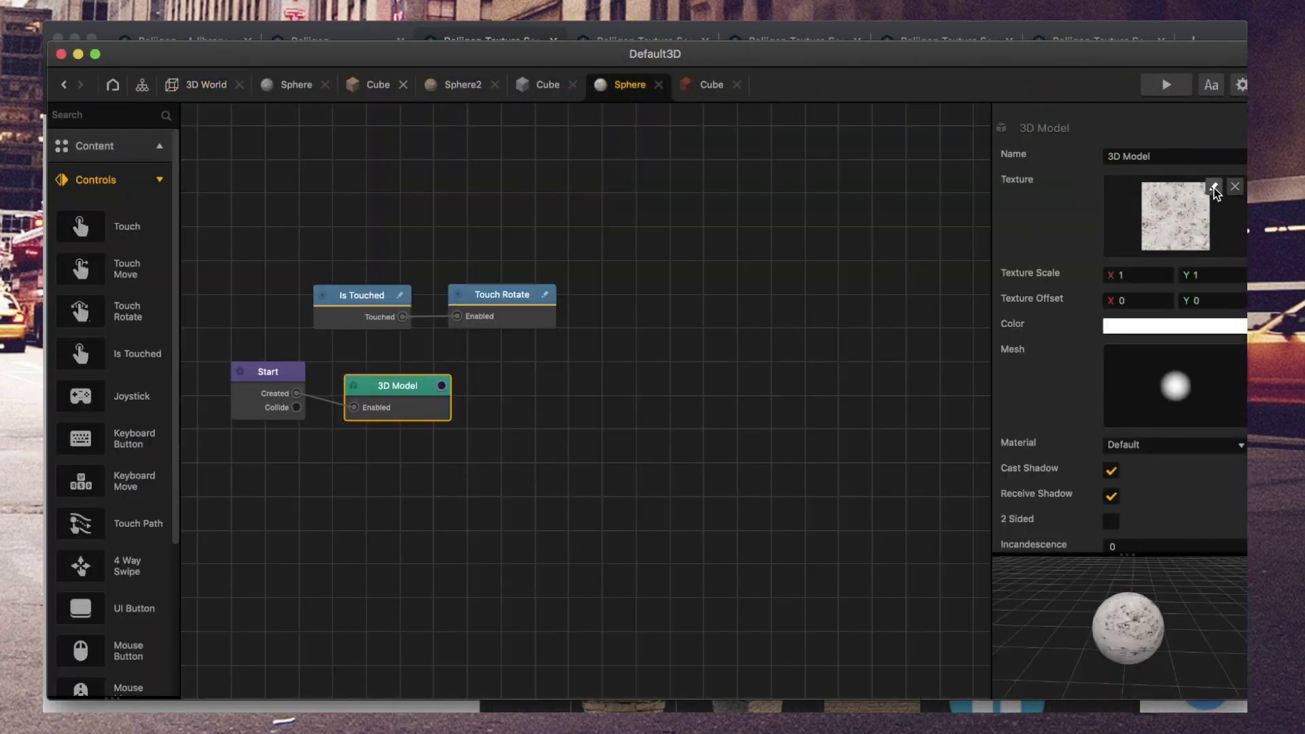
Step: Open the spotted white sphere's texture in the Sprite Editor
{"action": "left_click", "coordinate": [1214, 188]}
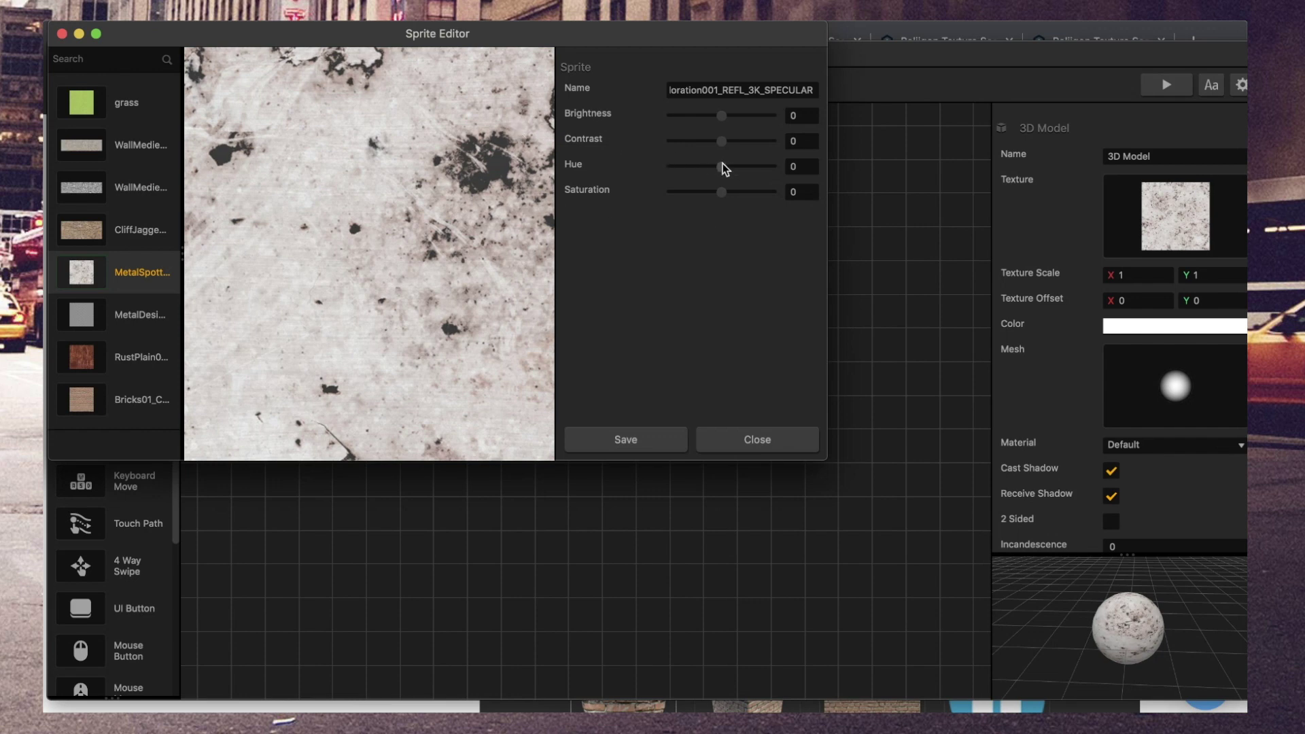